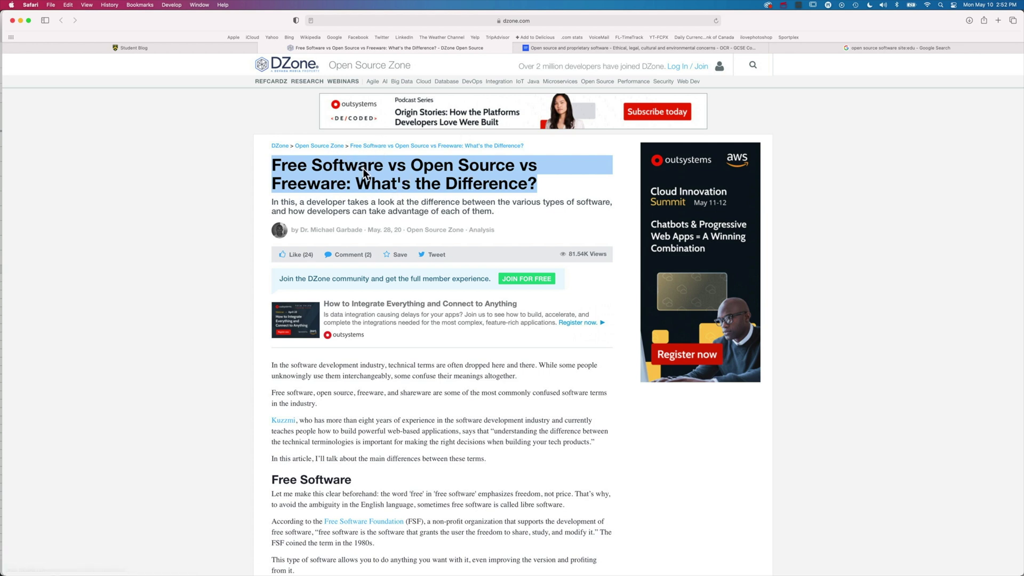
- Paste "Free Software vs Open Source vs Freeware: What's the Difference?" into the blog post message as a single unformatted copy
click(178, 46)
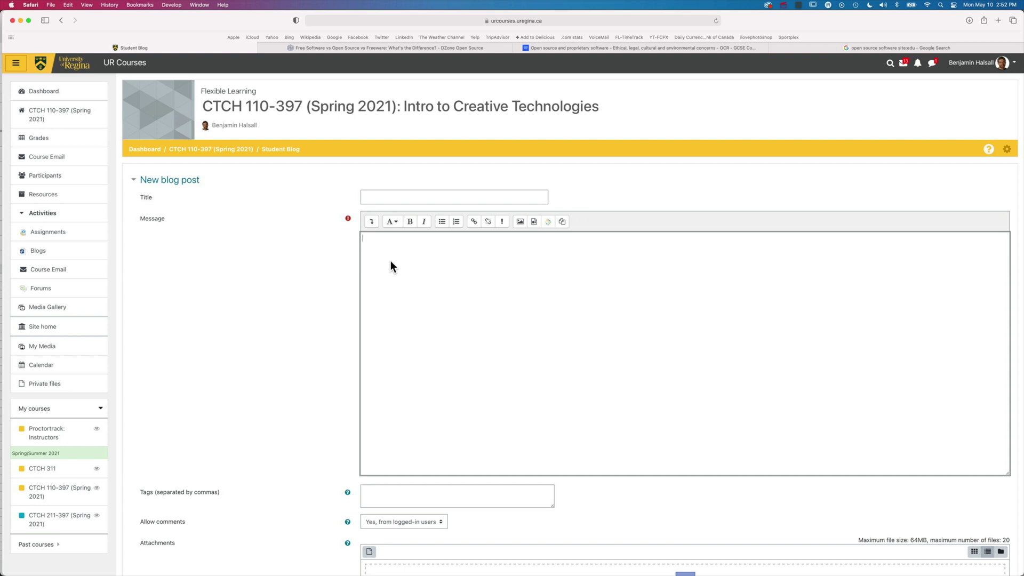
text(Free Software vs Open Source vs Freeware: What's the Difference?)
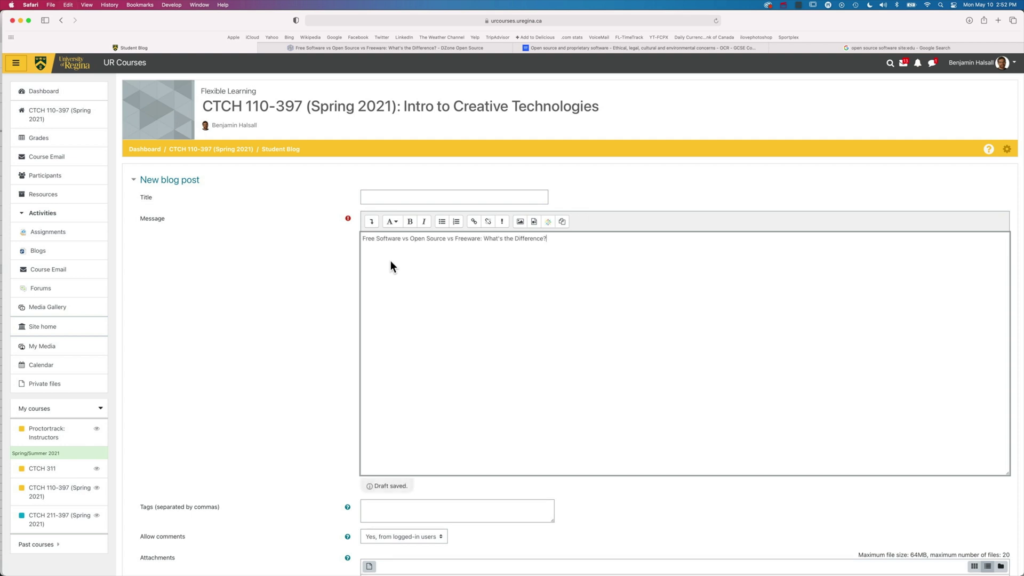
text(Free Software vs Open Source vs Freeware: What's the Difference?)
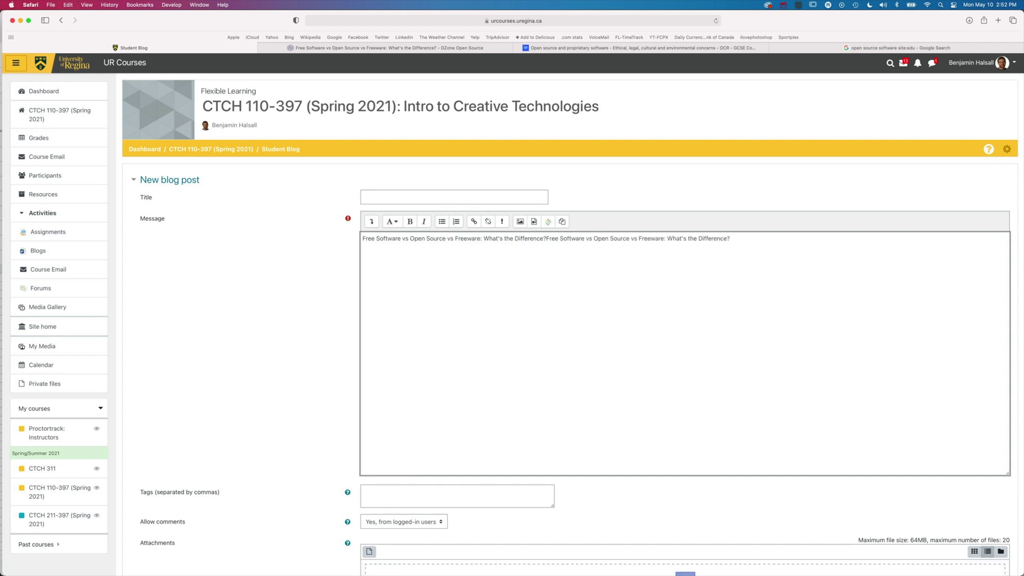
drag(781, 247, 378, 240)
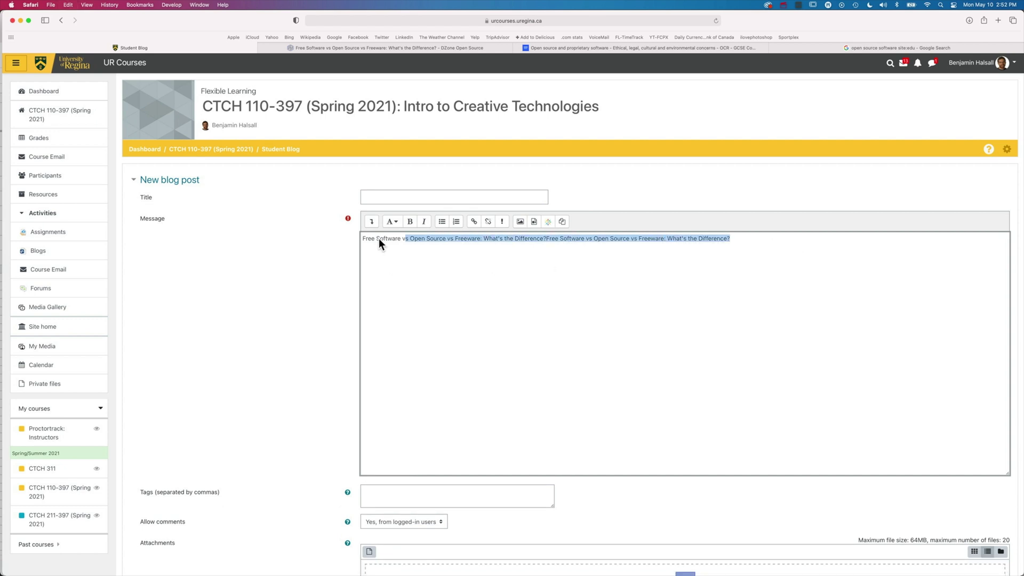
key(shift+alt+super+v)
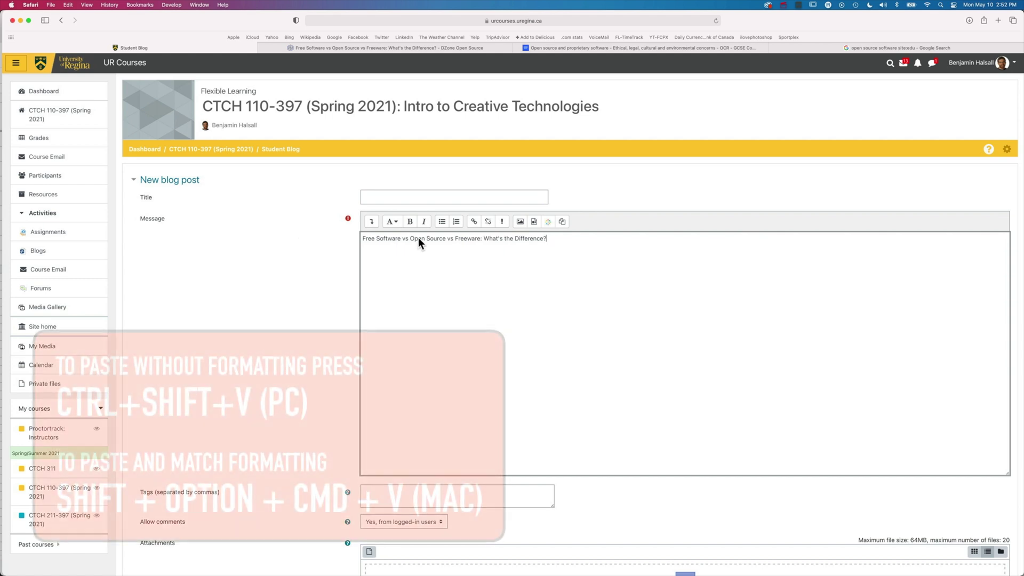
scroll(408, 248, down, 1)
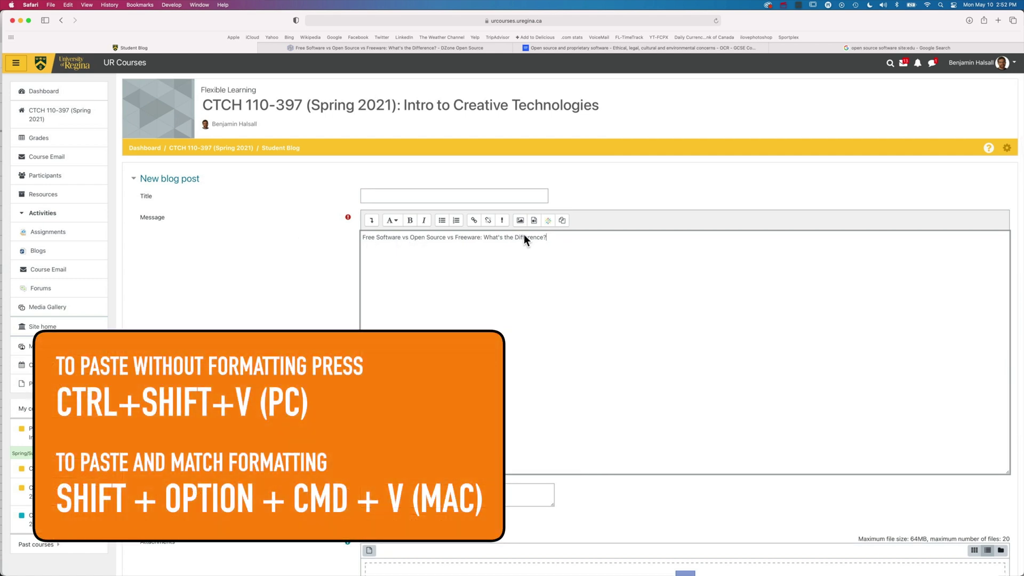
key(shift+alt+super+v)
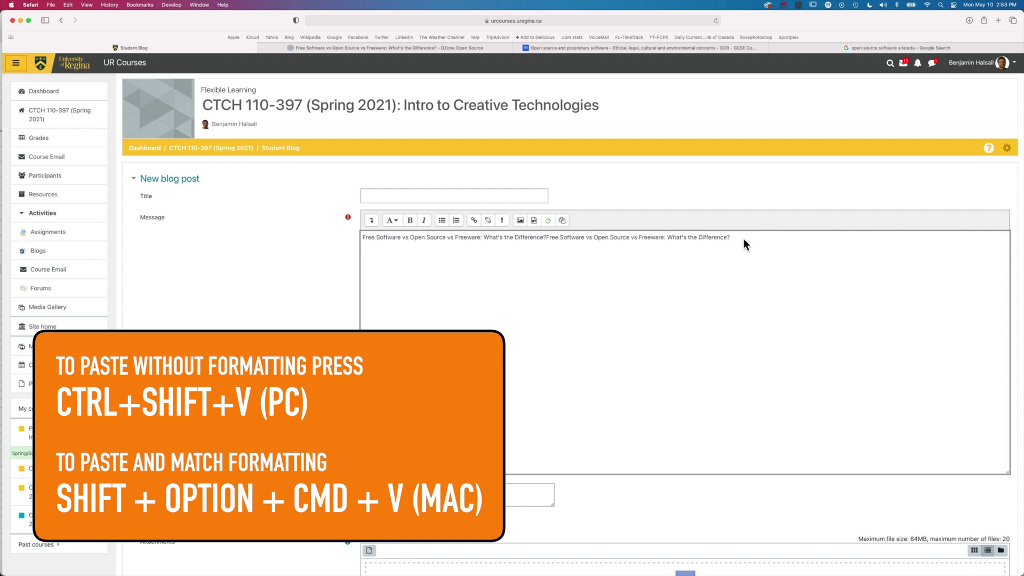
drag(743, 239, 261, 243)
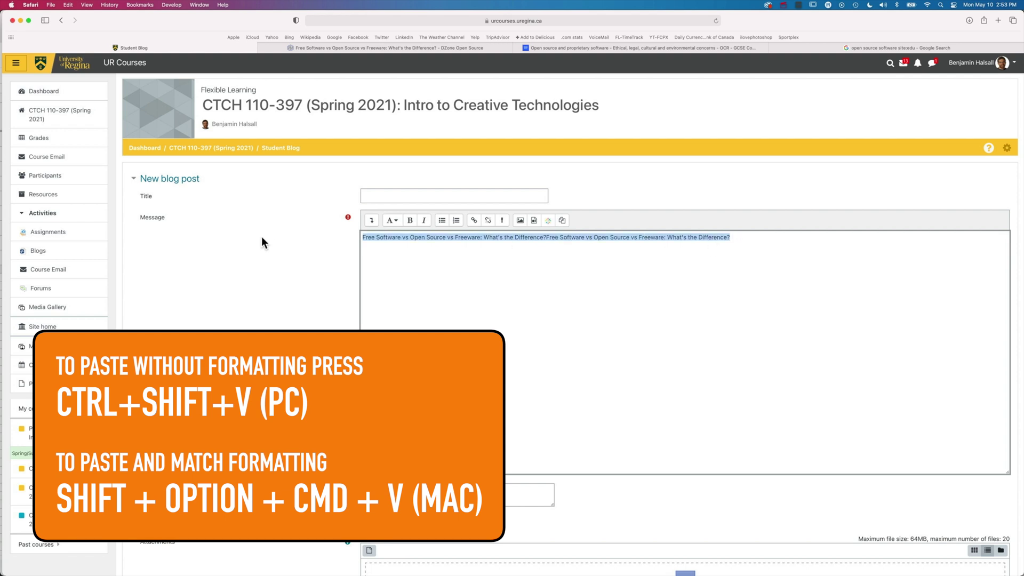
key(shift+alt+super+v)
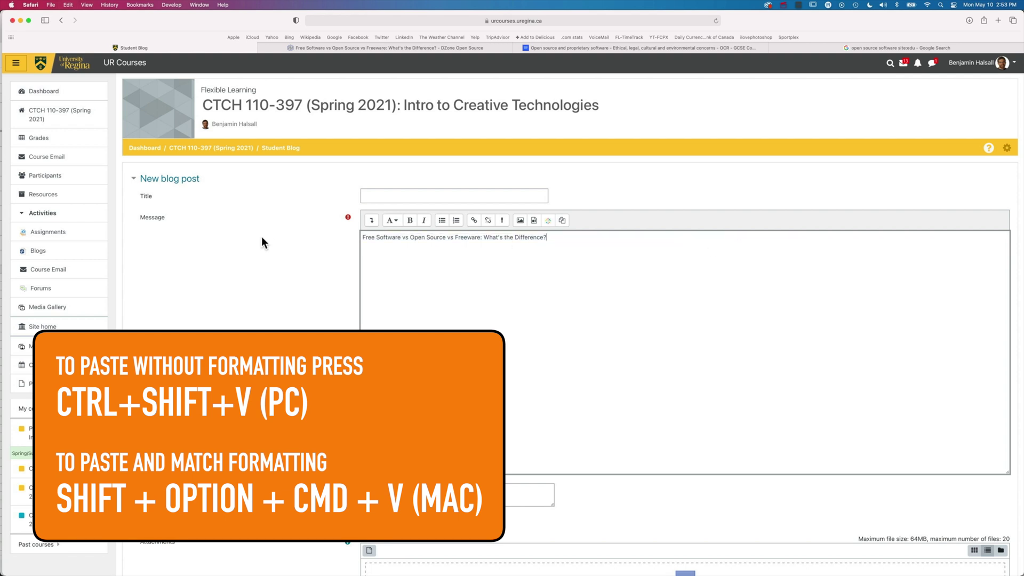
- Append the DZone article's author byline and date after the title in the message, completing the date as May. 28, 2020
scroll(262, 240, down, 3)
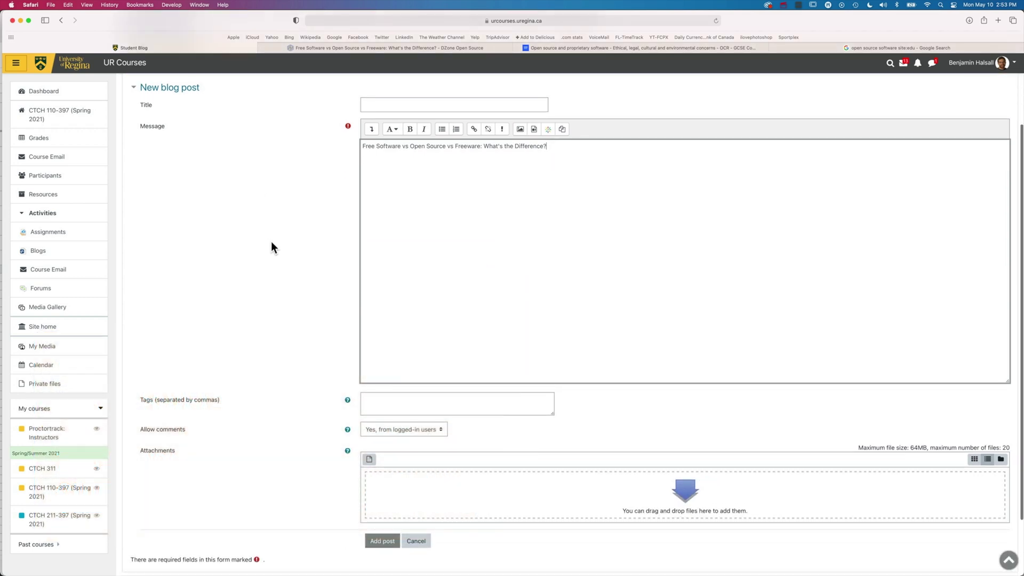
click(431, 50)
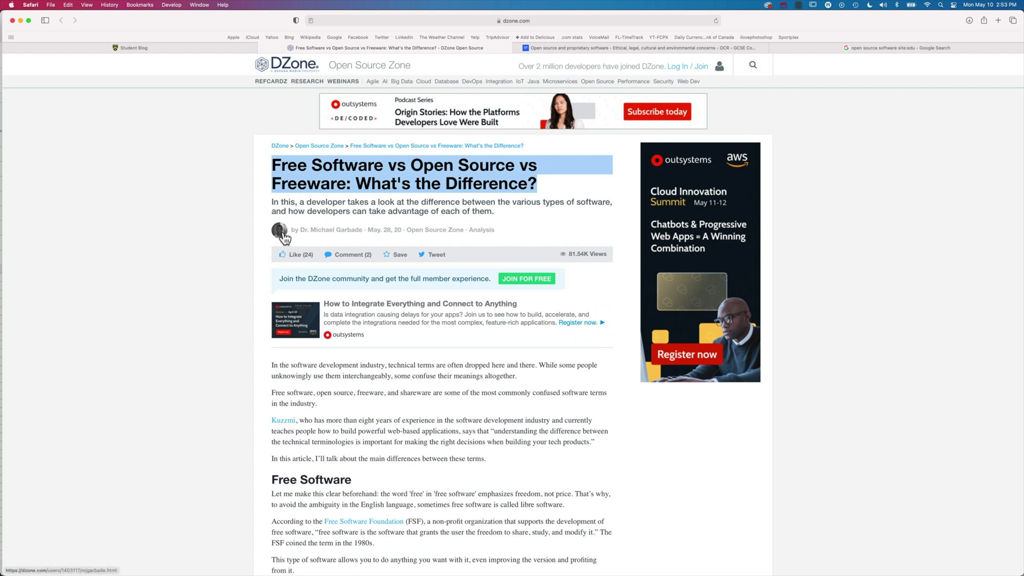
drag(292, 230, 401, 231)
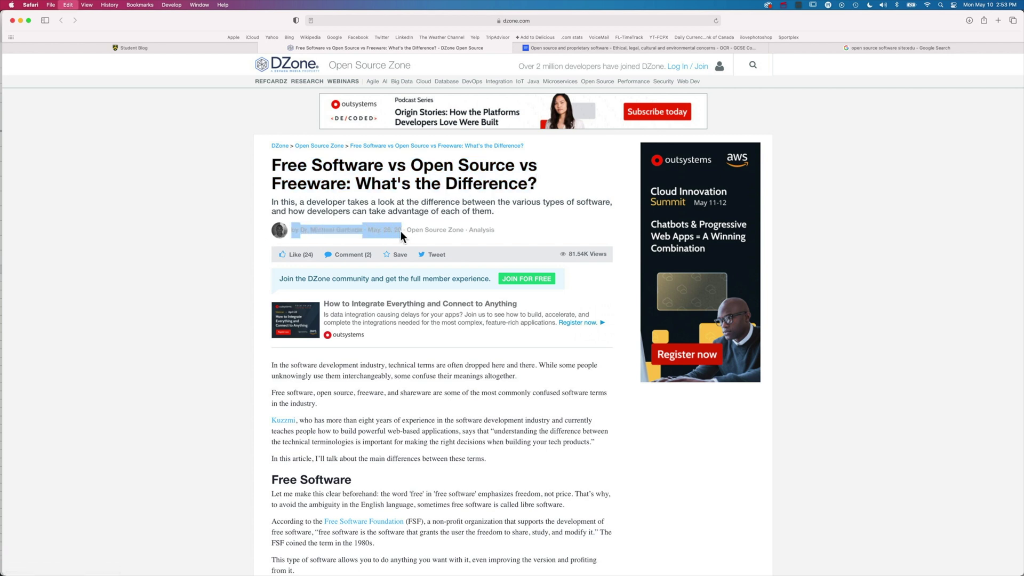
click(178, 49)
text(by Dr. Michael Garbade · May. 28, 20)
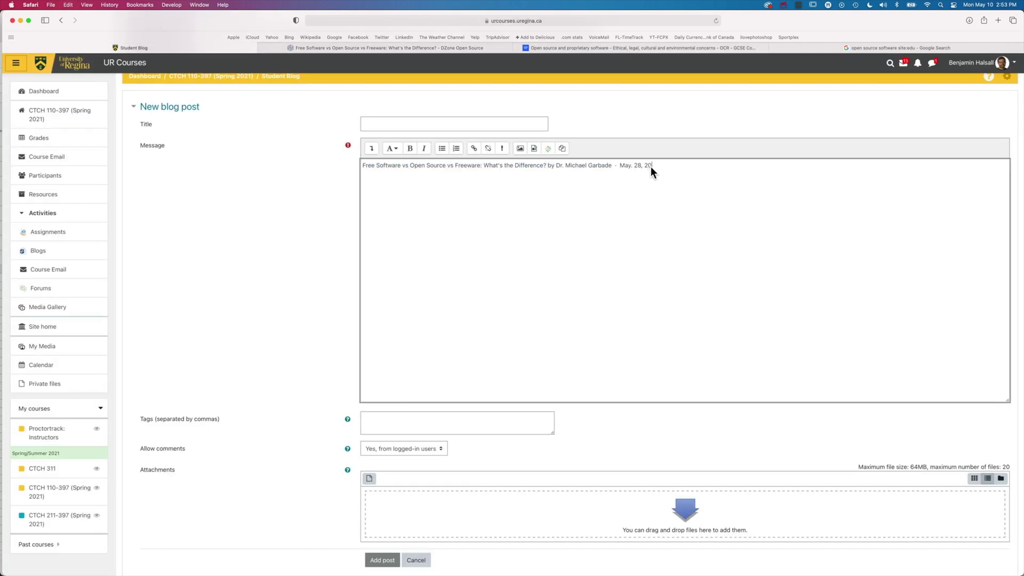
text(20)
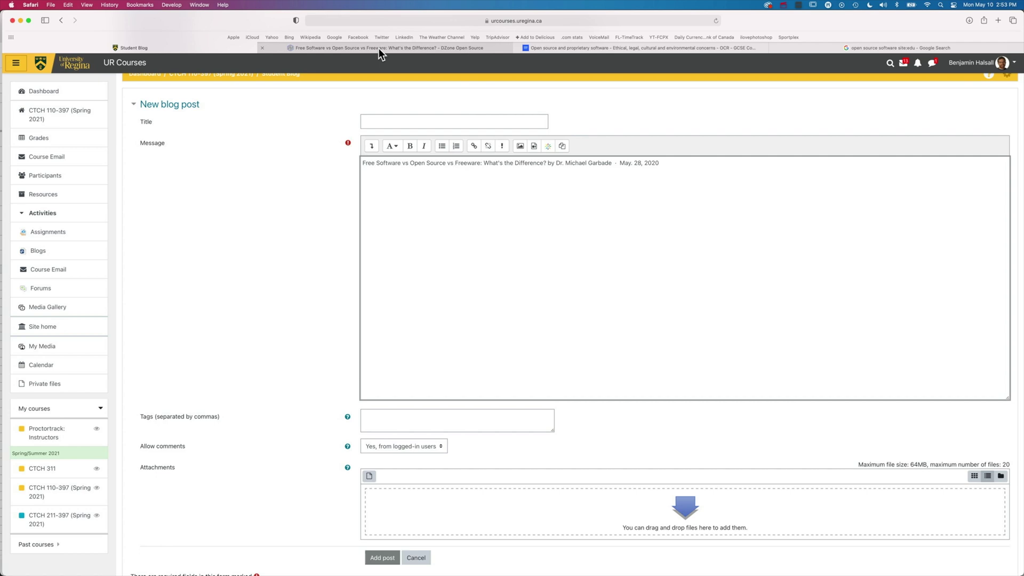
- Copy the DZone article's URL and turn the whole citation line in the message into a link to it
click(405, 48)
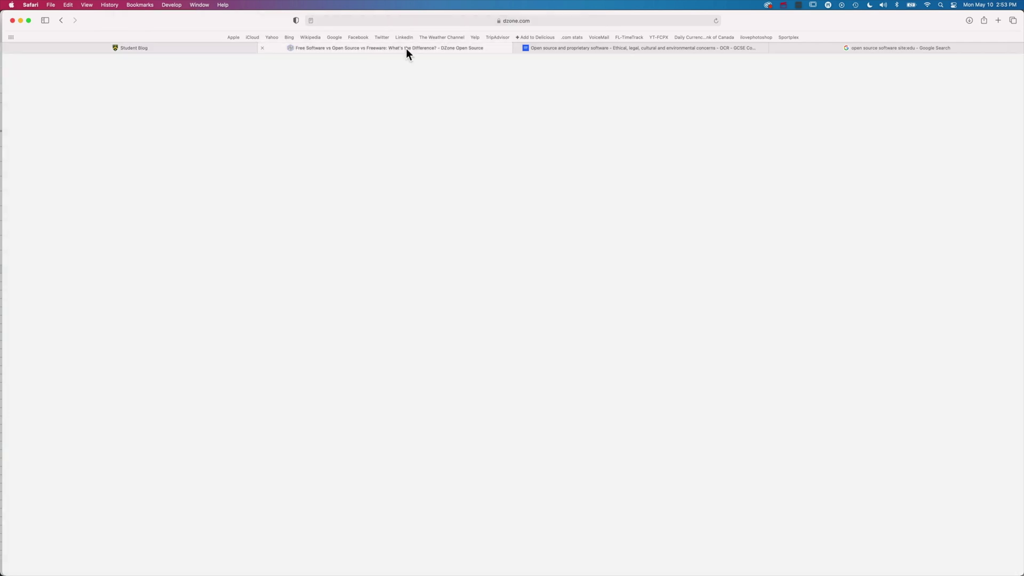
click(536, 19)
key(ctrl+c)
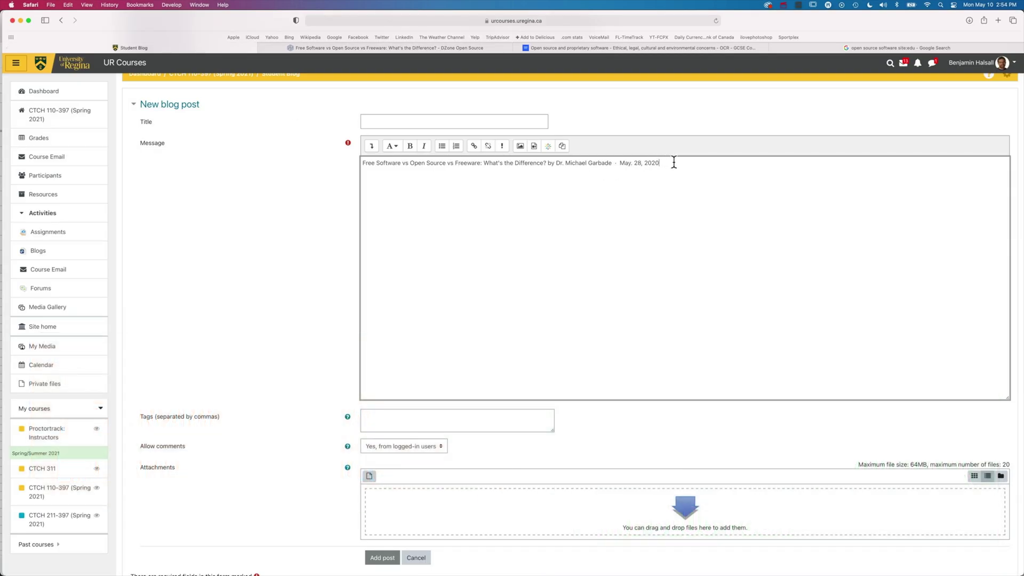
drag(673, 163, 361, 155)
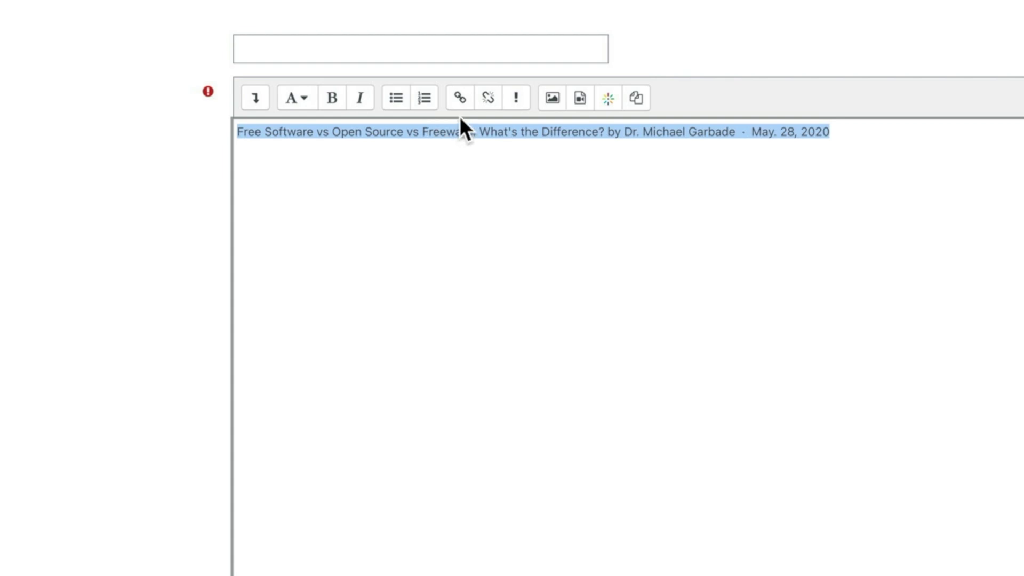
click(460, 98)
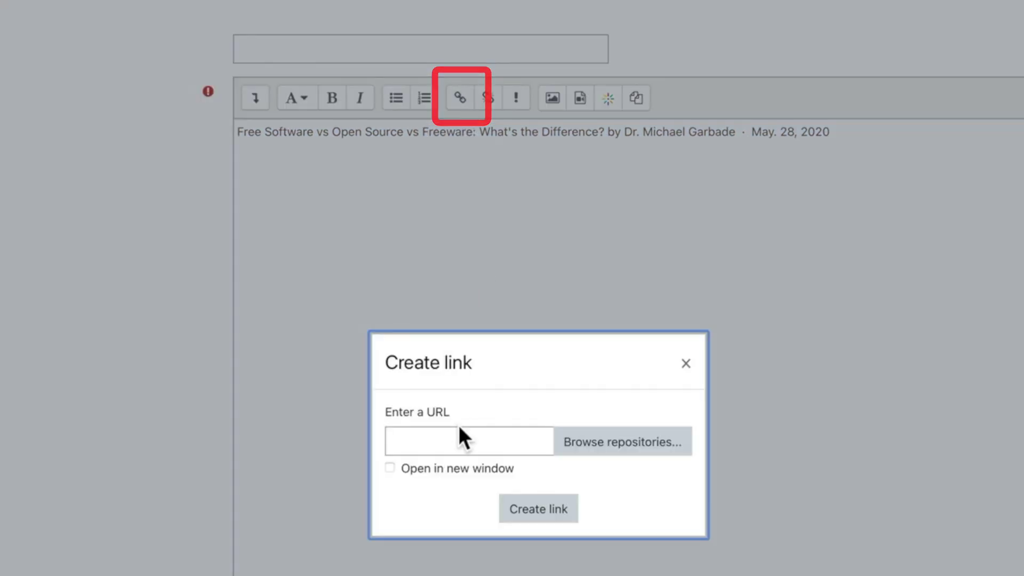
click(460, 442)
key(ctrl+v)
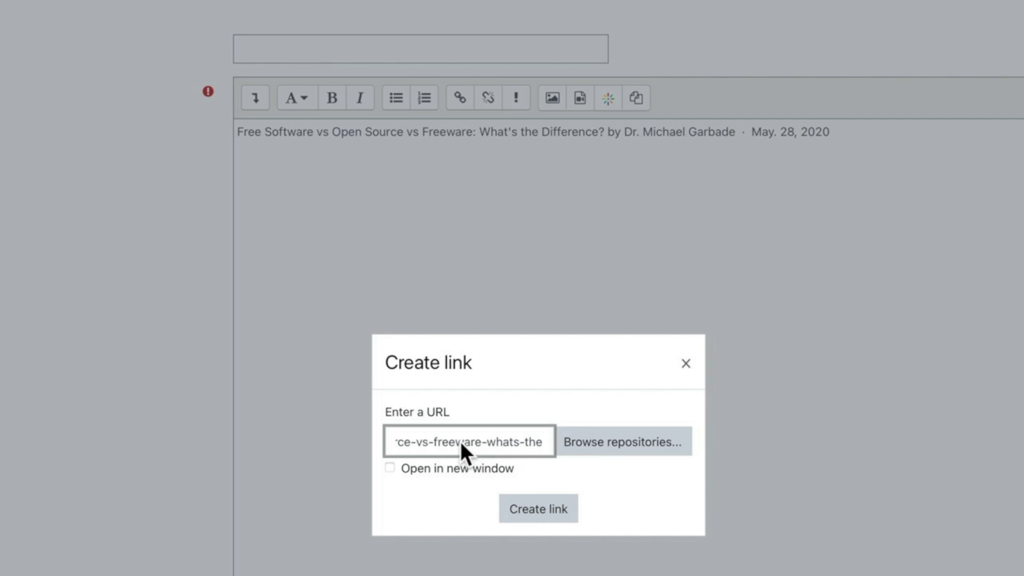
click(556, 508)
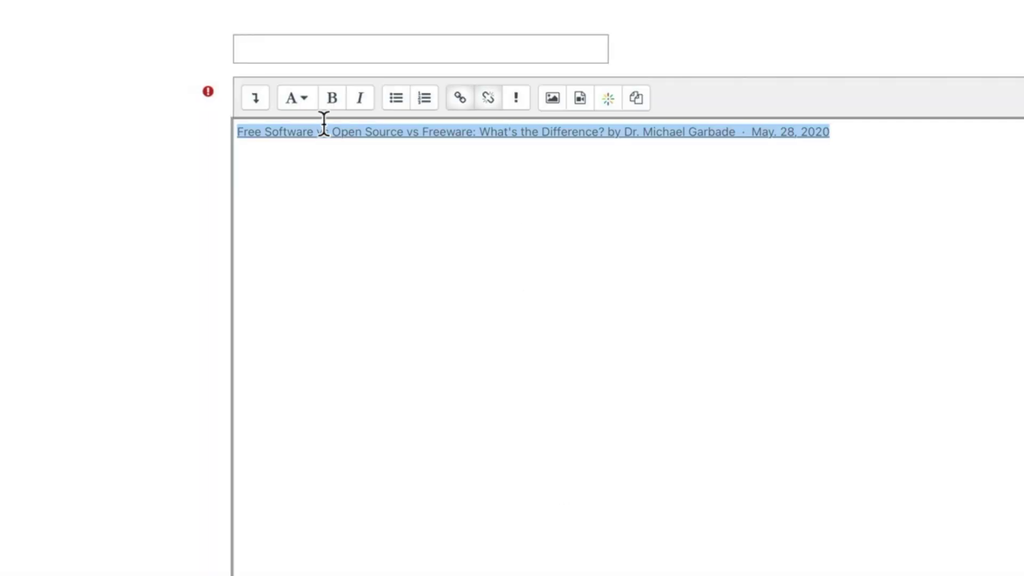
click(923, 133)
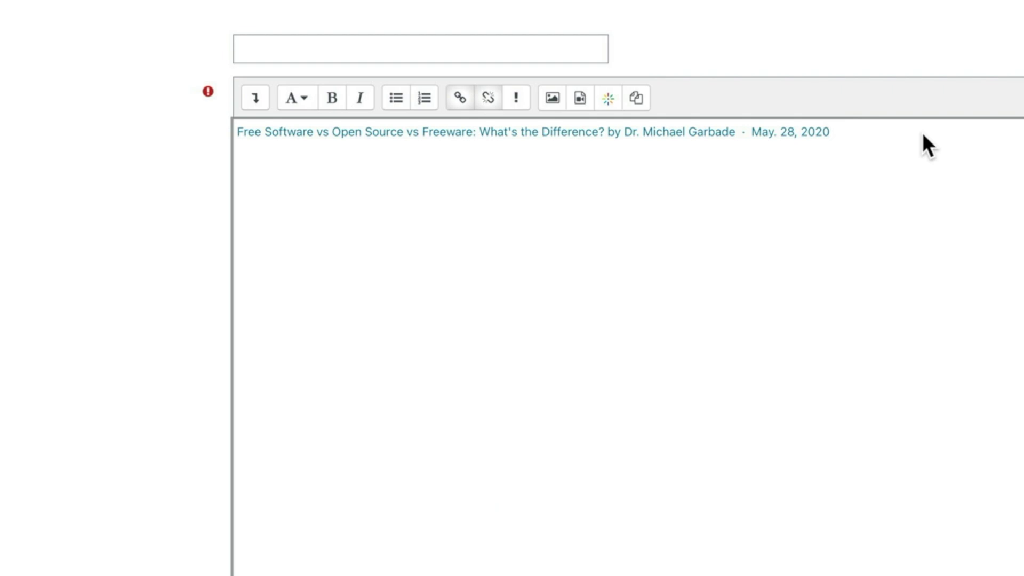
- Try the article's URL as plain text below the linked citation, undo it, and leave a new empty line there
key(Return)
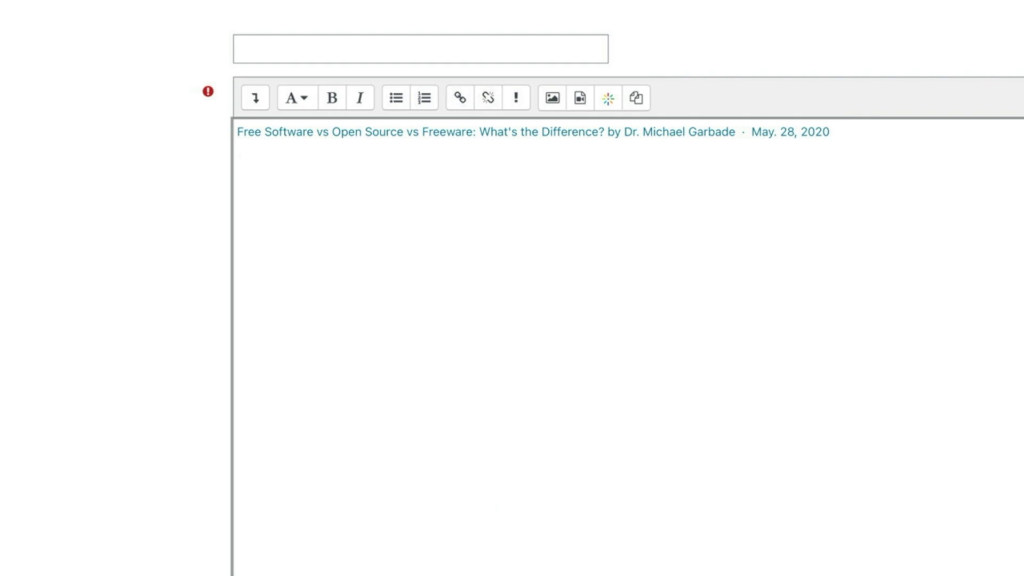
key(ctrl+v)
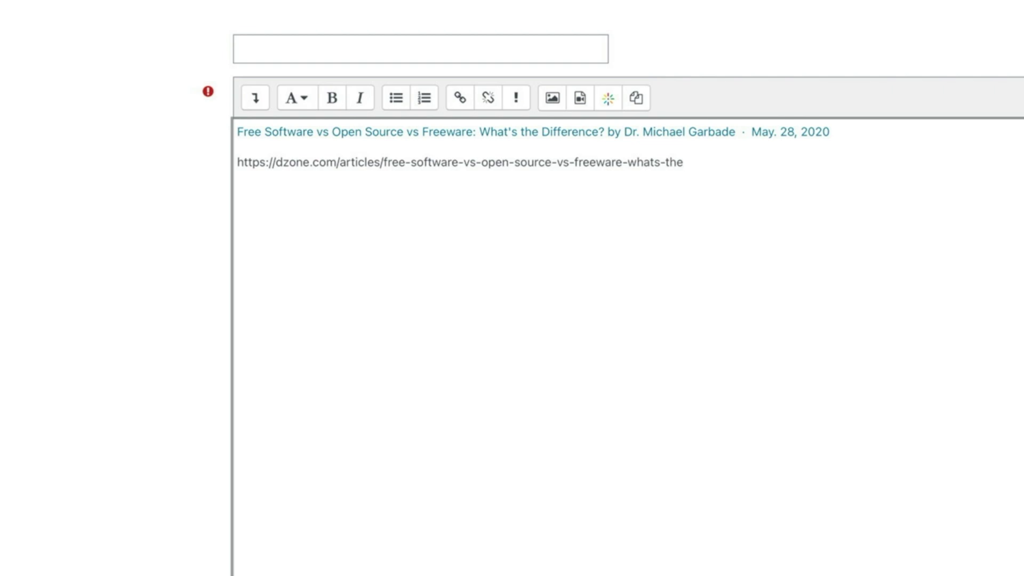
key(ctrl+z)
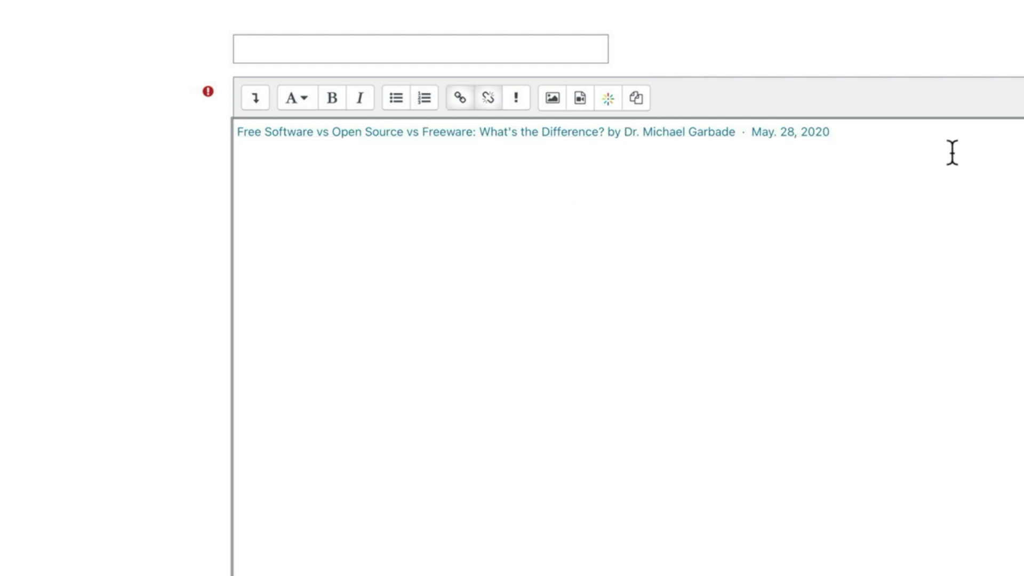
key(Return)
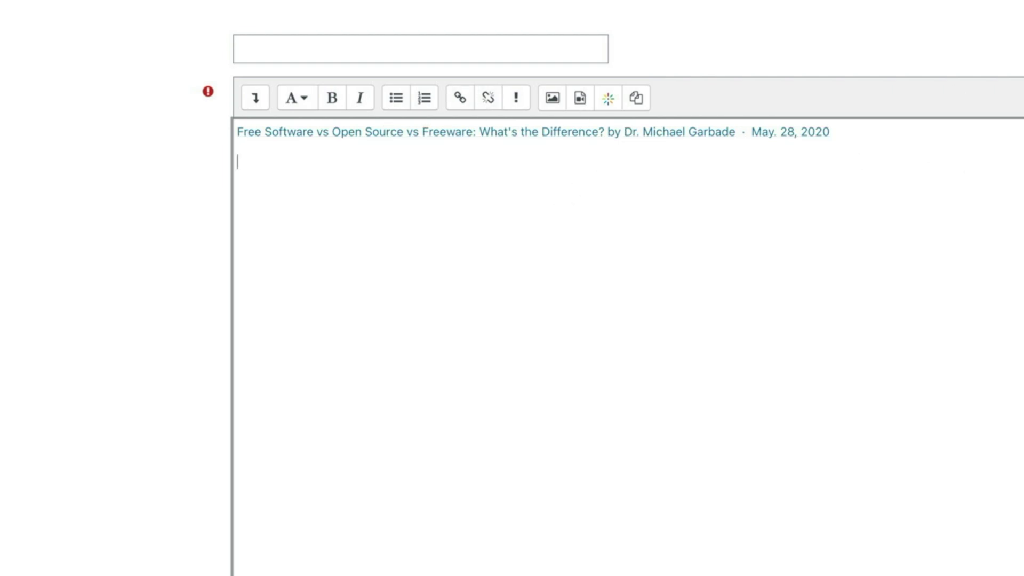
- Close the DZone article and bring up the BBC Bitesize page on open source and proprietary software
click(404, 47)
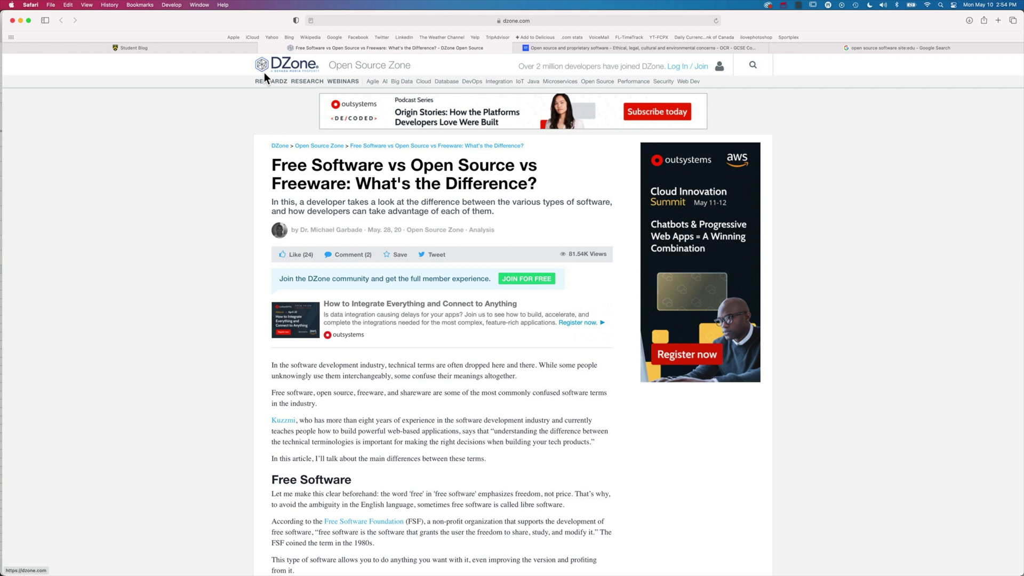
click(263, 47)
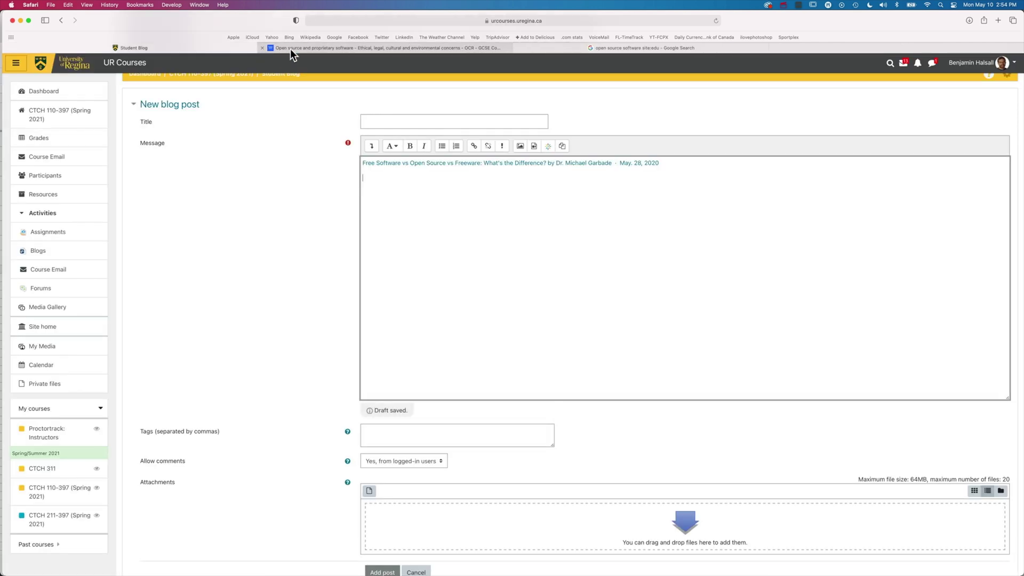
mouse_move(289, 49)
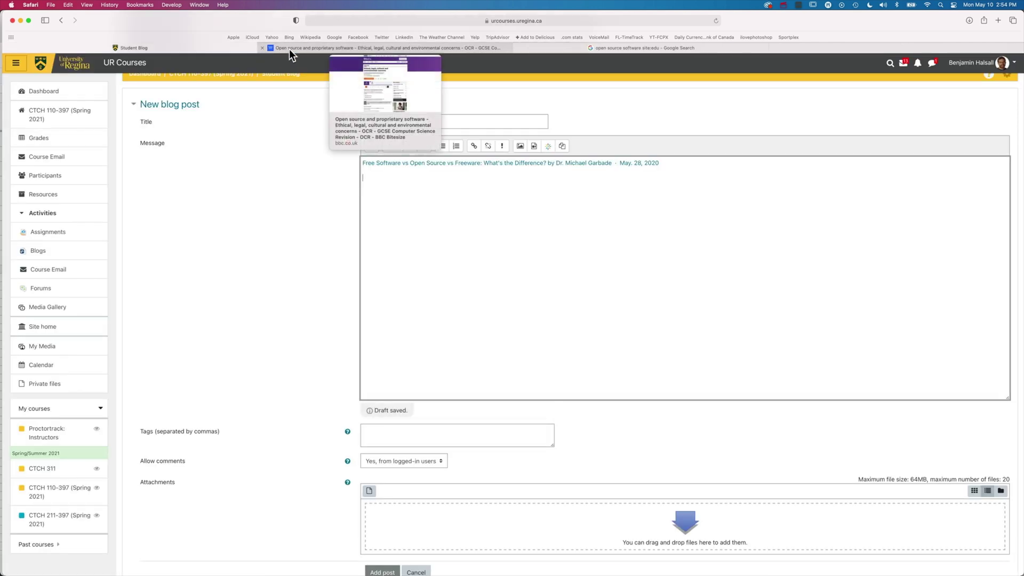
click(304, 47)
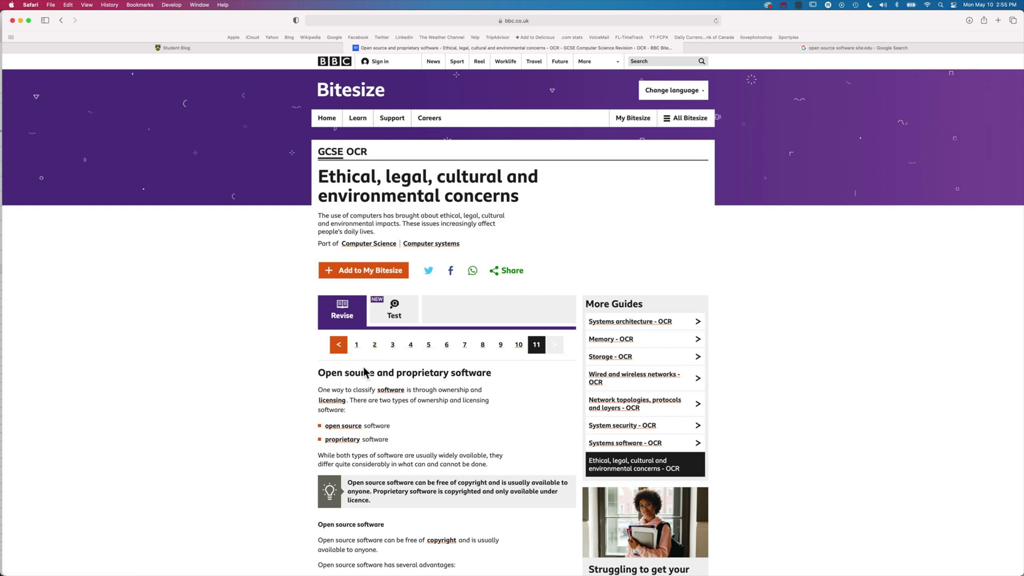
- Enter the site-restricted search query "open source site:bbc.co.uk" in a new browser tab
key(super+t)
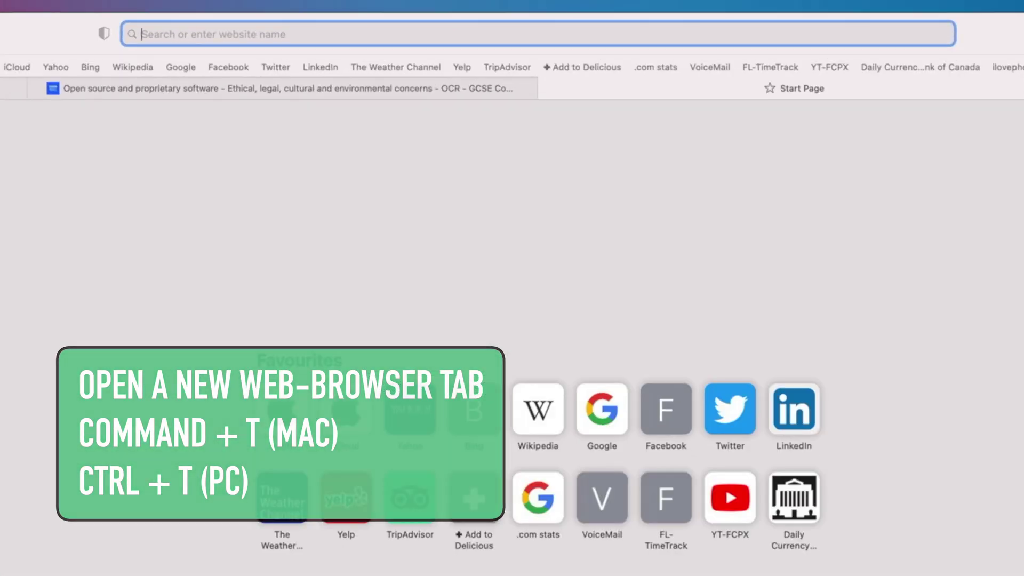
text(open)
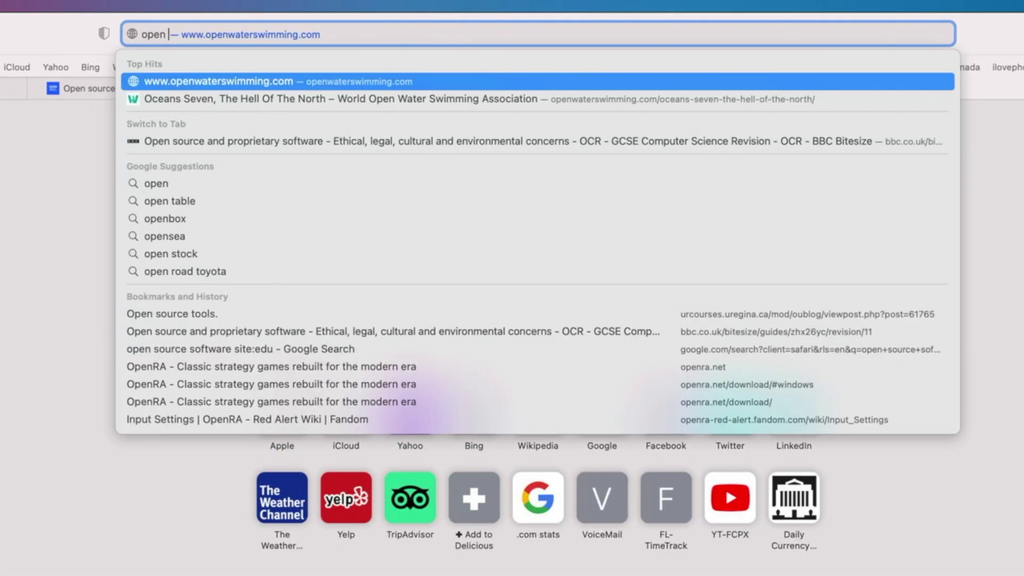
text( source)
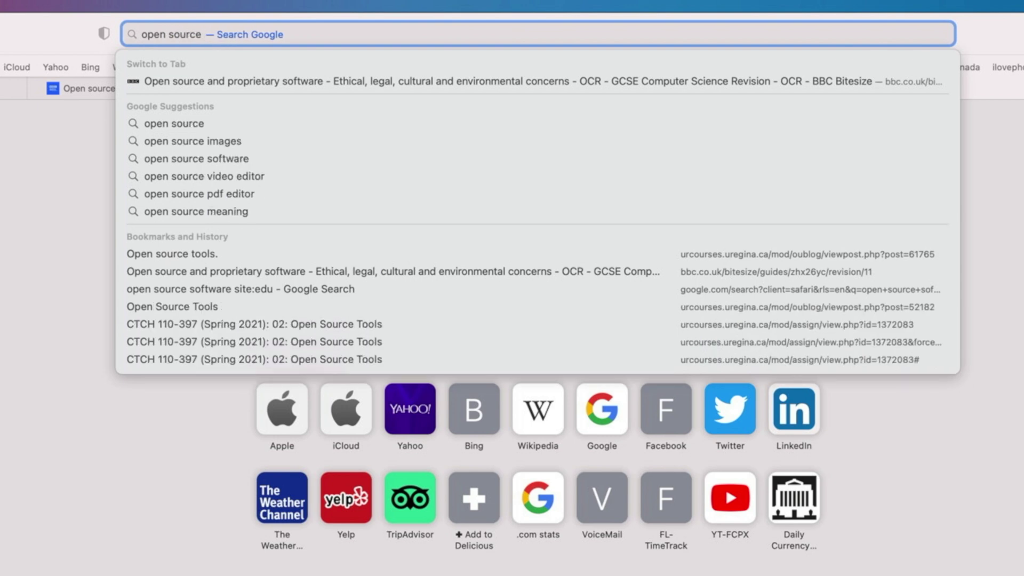
text( site:)
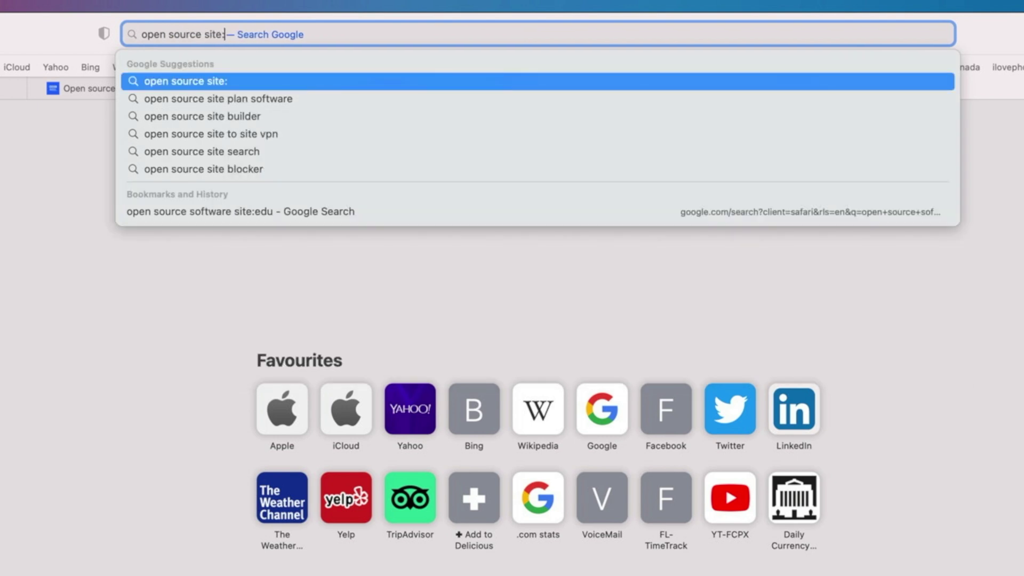
text(bbc.co.uk)
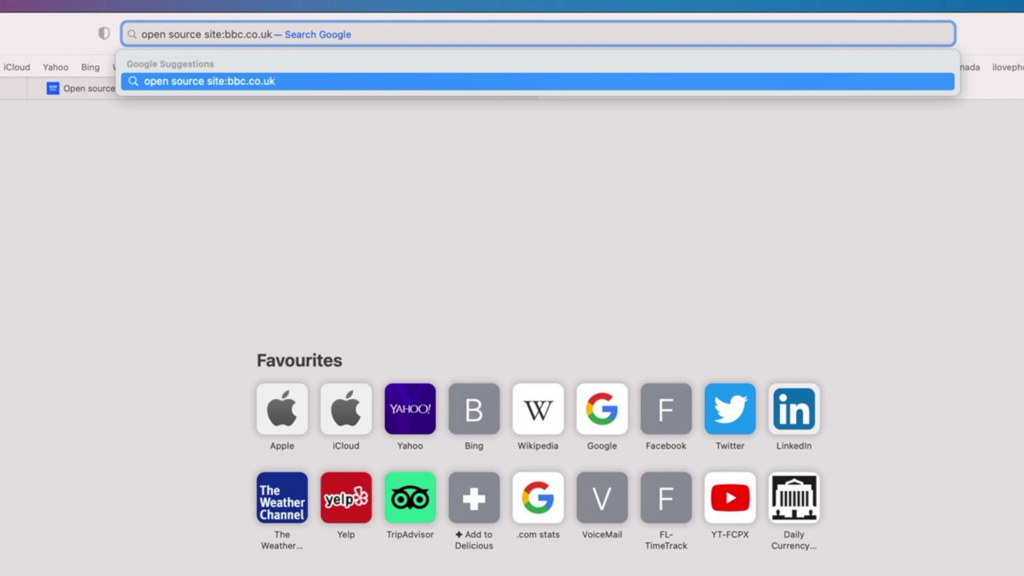
- Change the site restriction in the query and search for "open source site:cnn.com"
key(BackSpace)
key(BackSpace)
key(BackSpace)
key(BackSpace)
key(BackSpace)
key(BackSpace)
key(BackSpace)
key(BackSpace)
key(BackSpace)
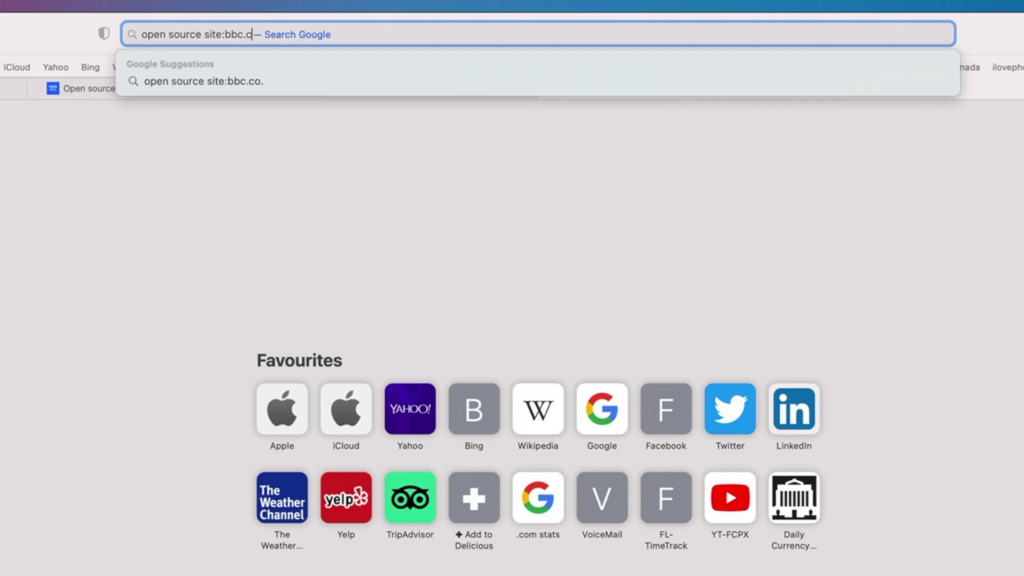
text(cnn.com)
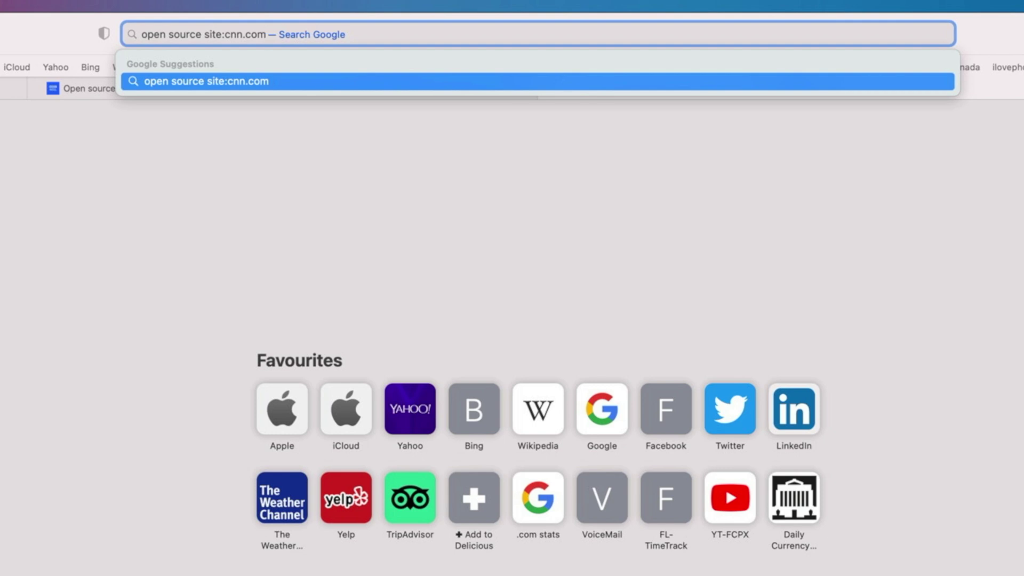
key(Return)
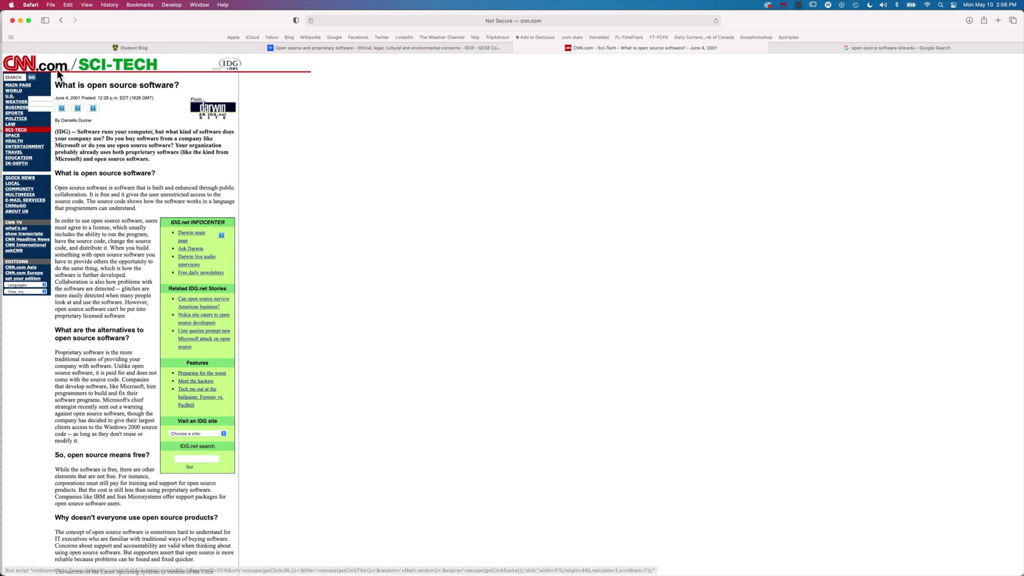
- Return from the CNN article to the search results and rerun the search as "open source site:edu"
click(60, 20)
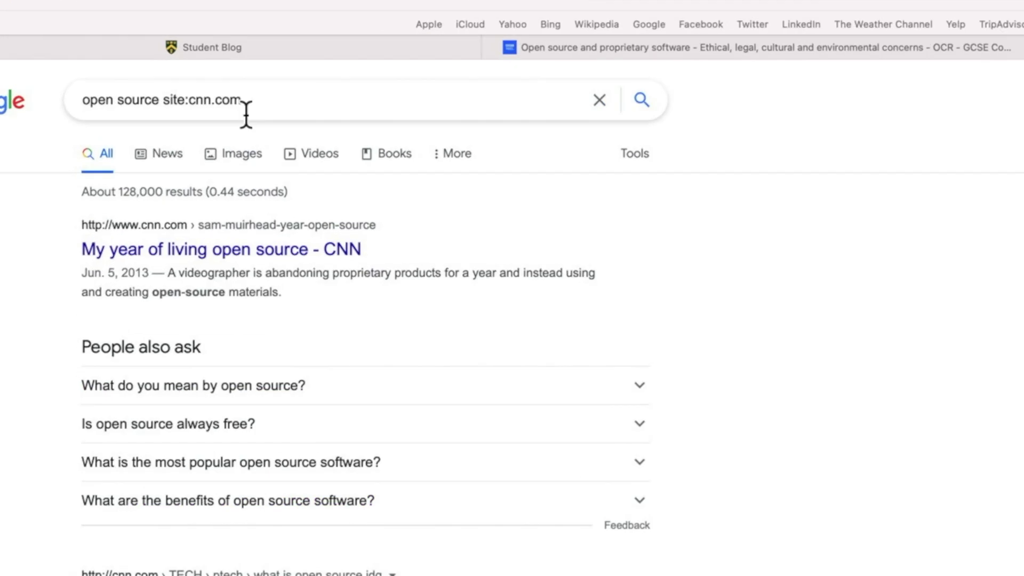
drag(190, 100, 320, 107)
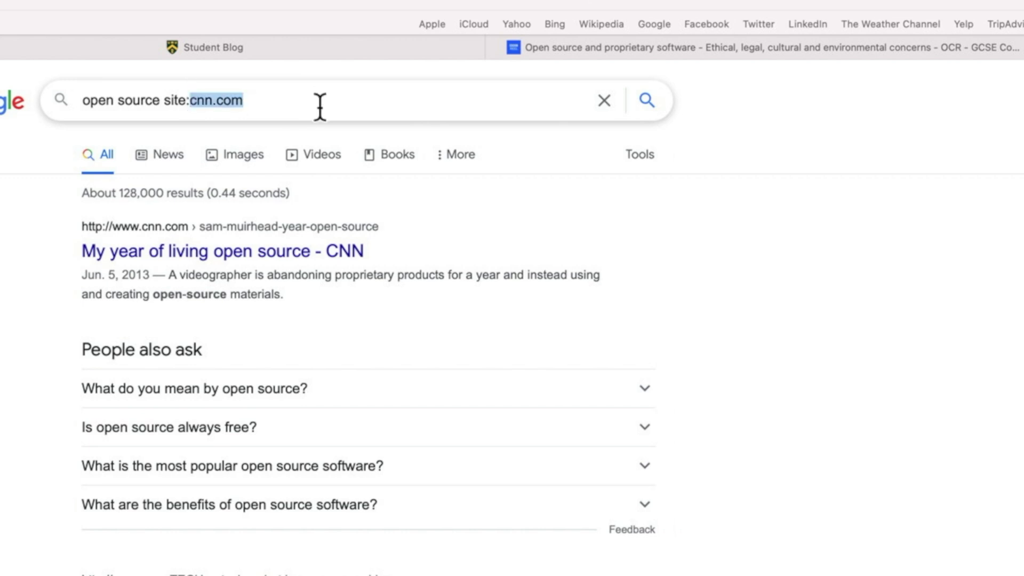
text(edu)
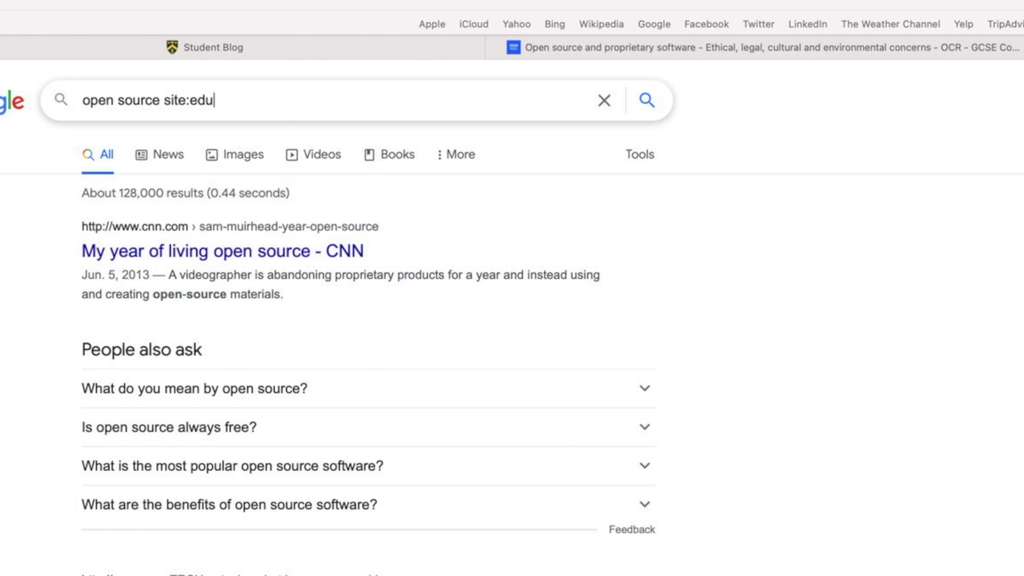
key(Return)
- Open the result "10.4 Examples of Open Source Software – Information Systems" and open its Libraries logo link in a separate tab
scroll(319, 104, down, 1)
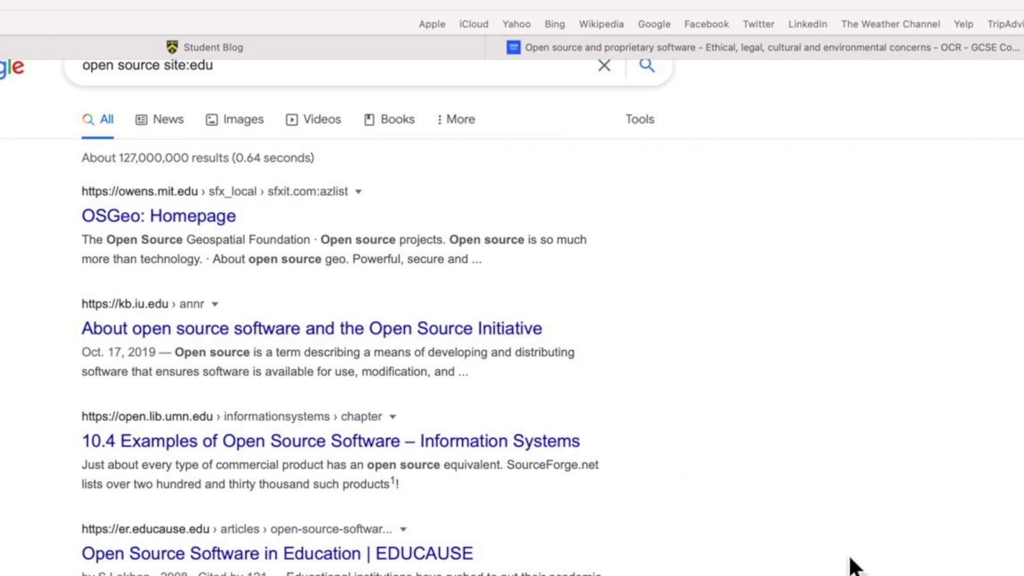
scroll(850, 560, down, 5)
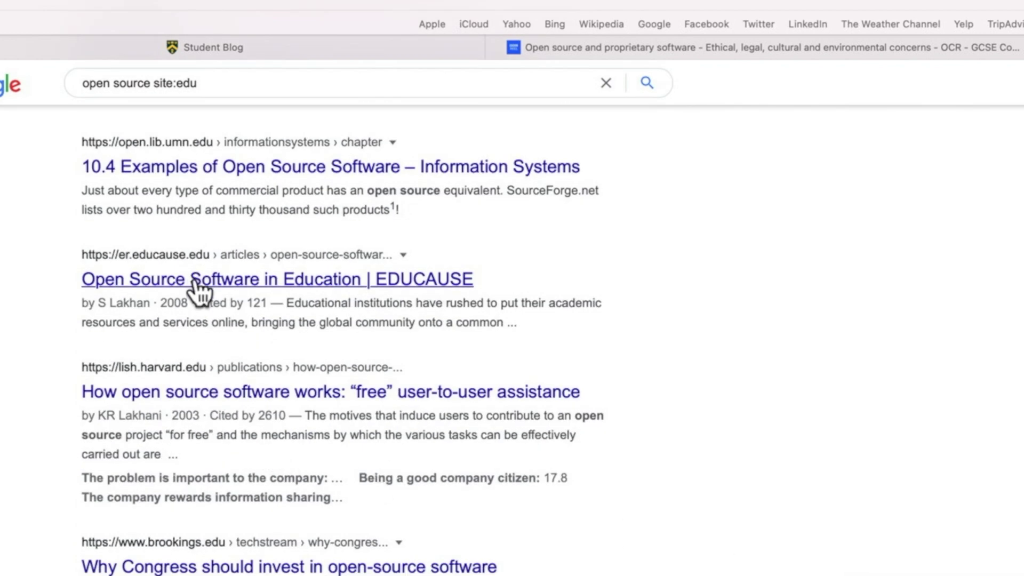
scroll(199, 292, up, 1)
scroll(251, 403, up, 1)
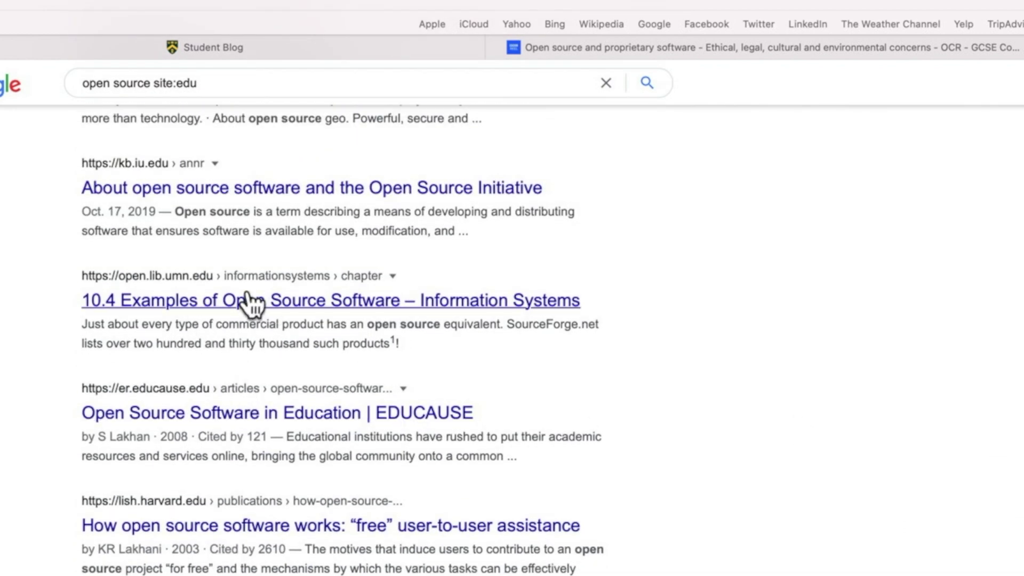
click(164, 297)
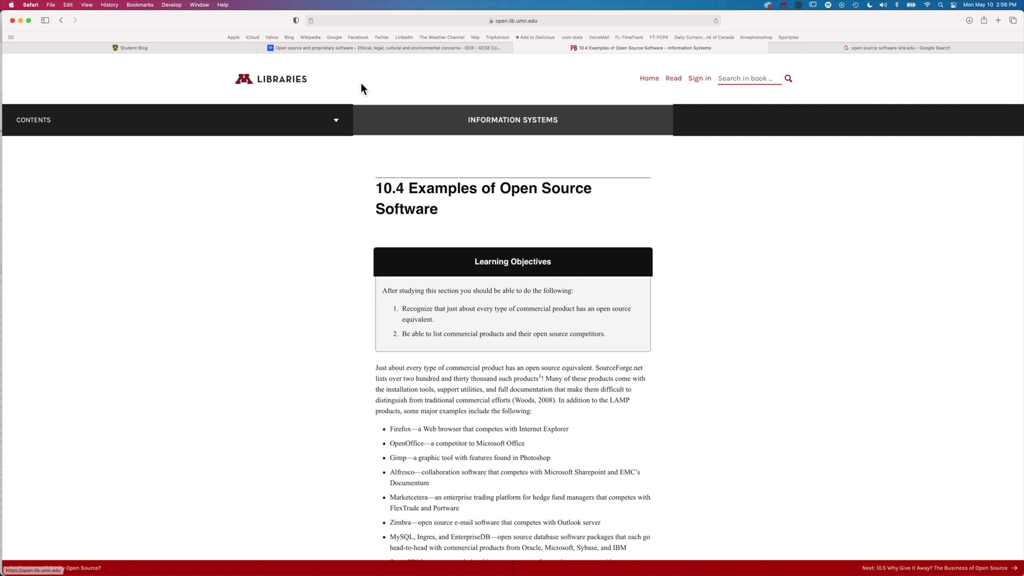
super+click(284, 80)
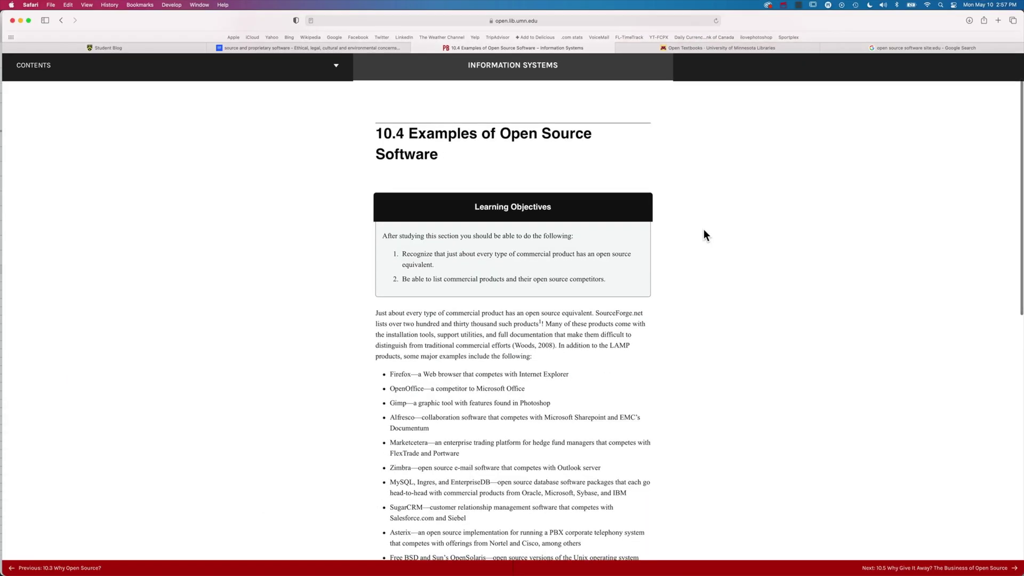
- Look over the chapter, copy its title "10.4 Examples of Open Source Software" and paste it on the empty line of the blog message
scroll(704, 234, down, 5)
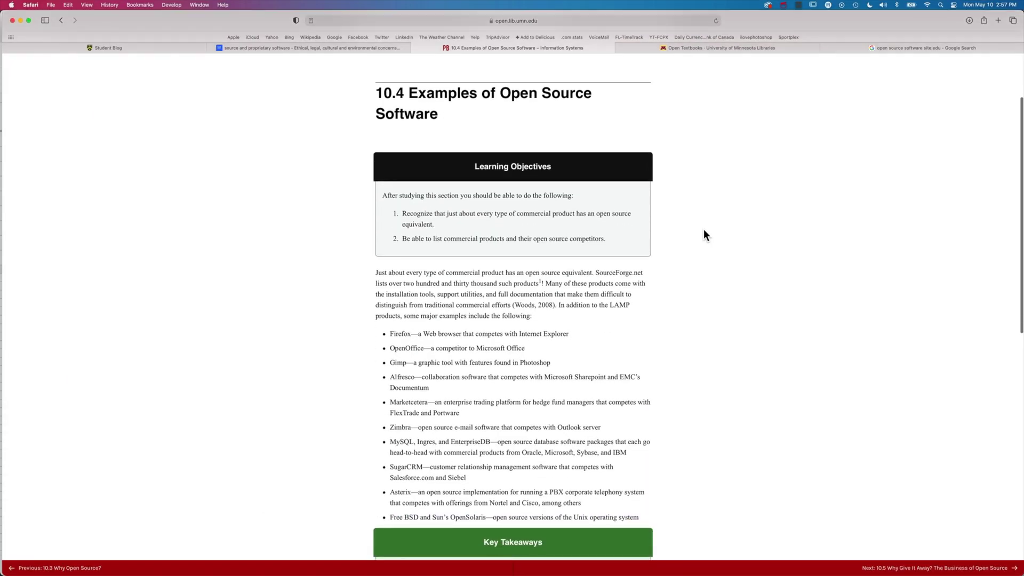
scroll(704, 234, down, 2)
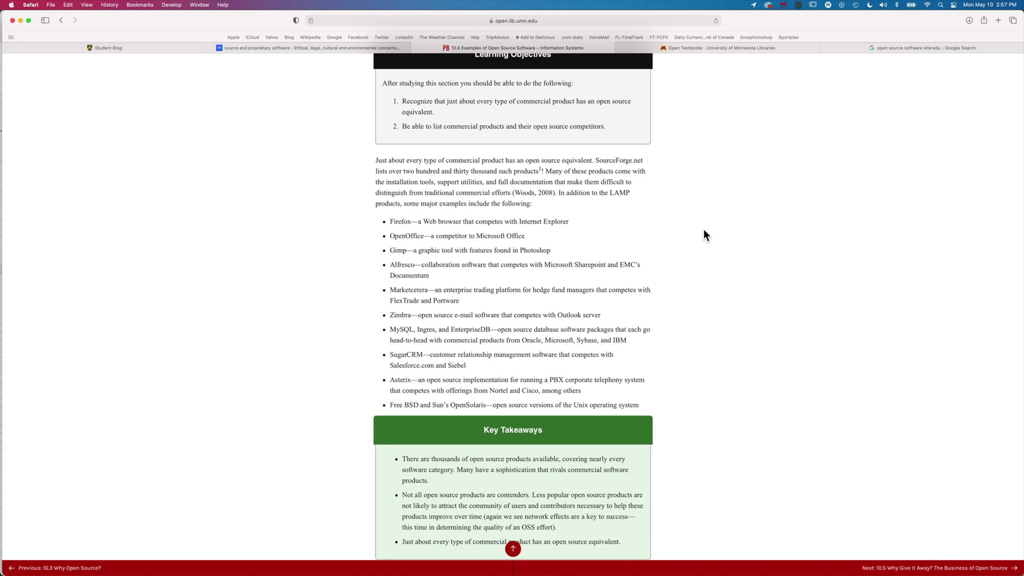
scroll(457, 166, up, 10)
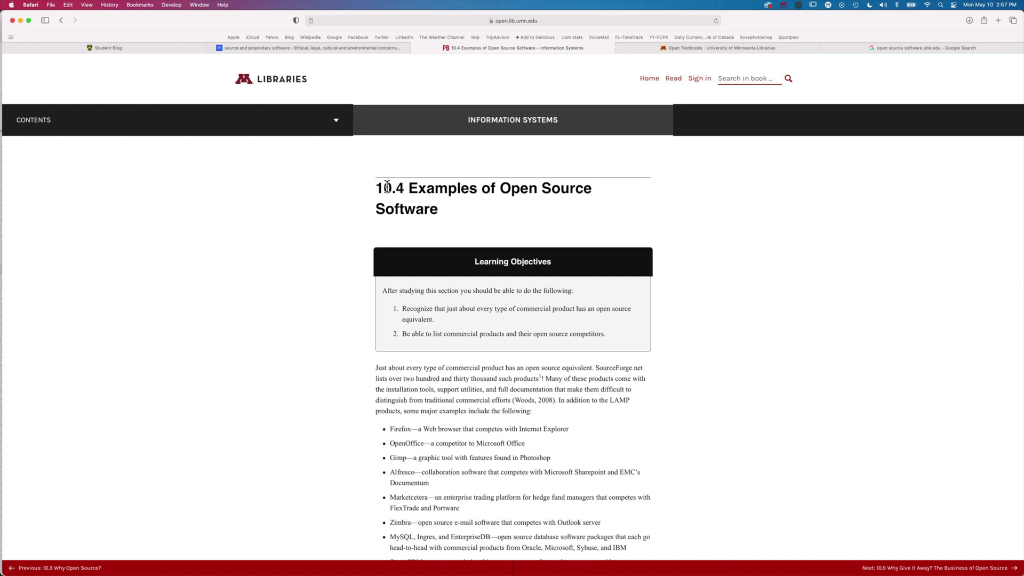
drag(376, 187, 447, 210)
key(super+c)
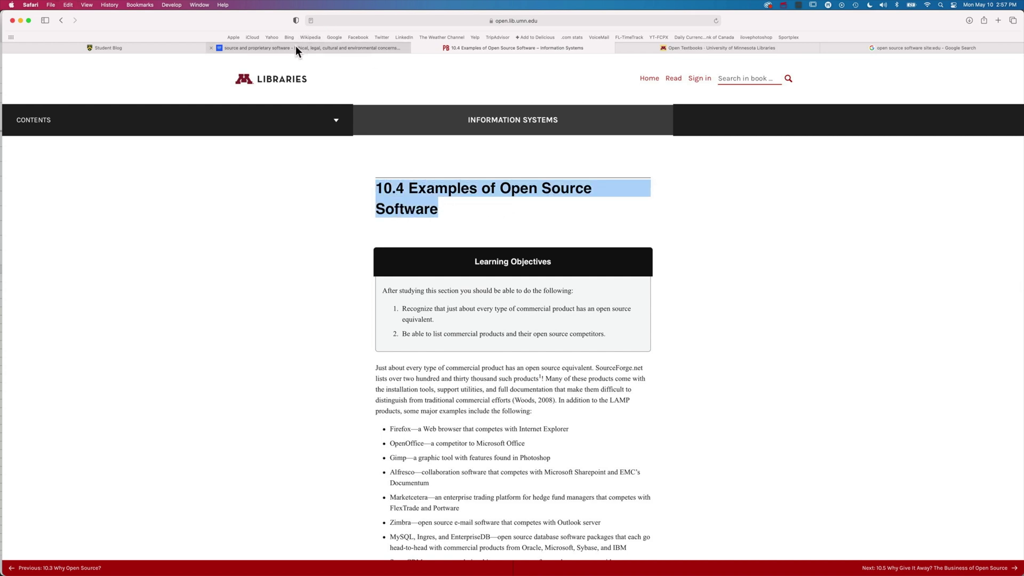
click(129, 47)
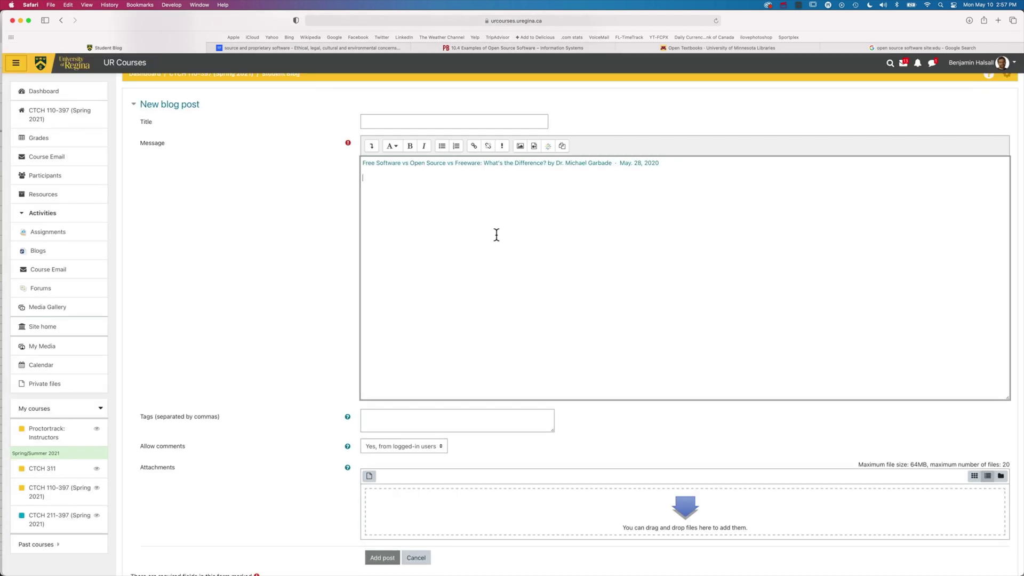
key(super+v)
- Return to the chapter and copy the title "The Commercial Bear Hug of Open Source" from its References section
click(525, 48)
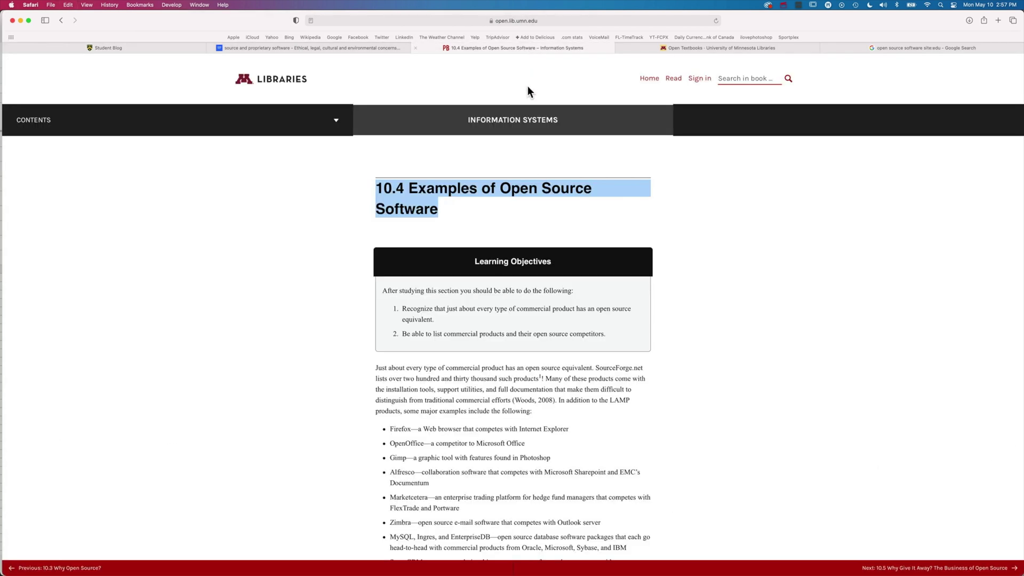
scroll(660, 256, down, 20)
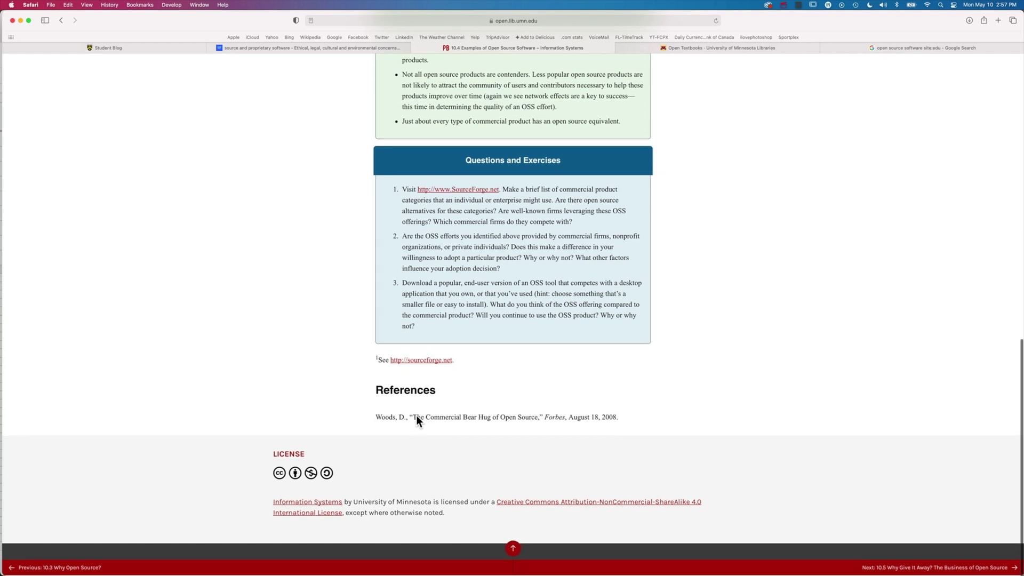
scroll(416, 419, up, 1)
drag(413, 418, 436, 418)
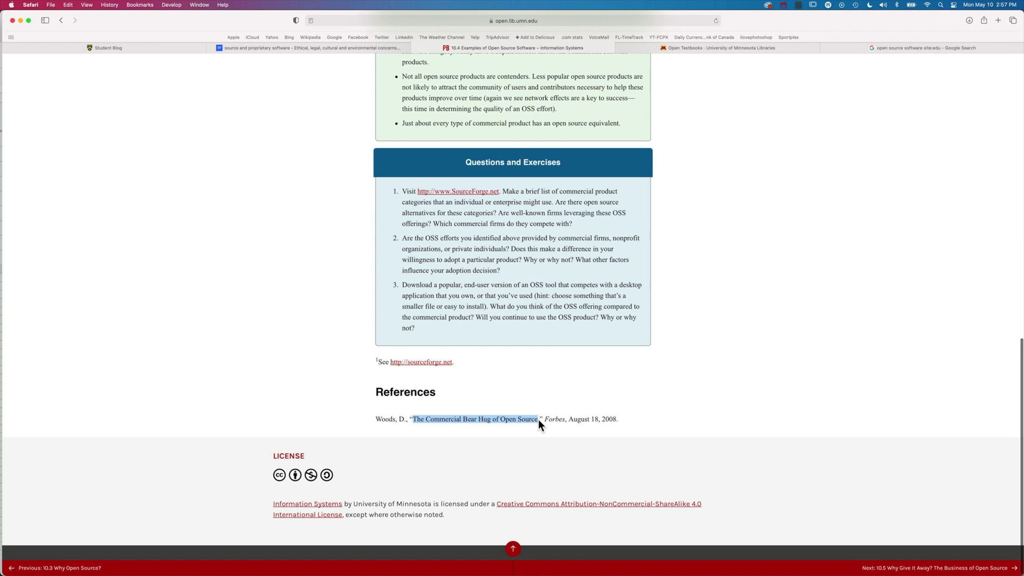
- Search for "The Commercial Bear Hug of Open Source forbes" in a new tab and open the Forbes article
key(super+t)
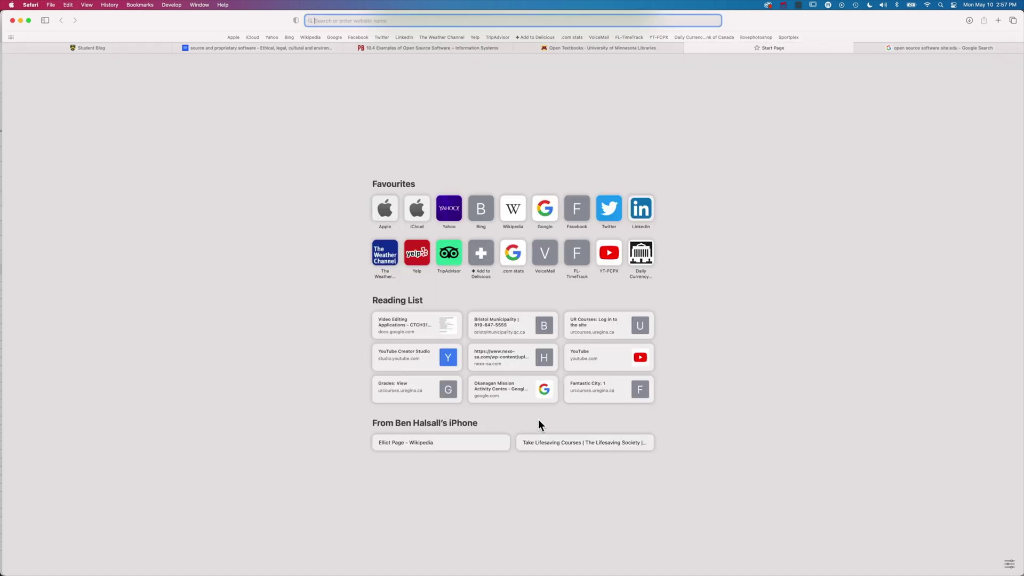
text(The Commercial Bear Hug of Open Source)
text(forbe)
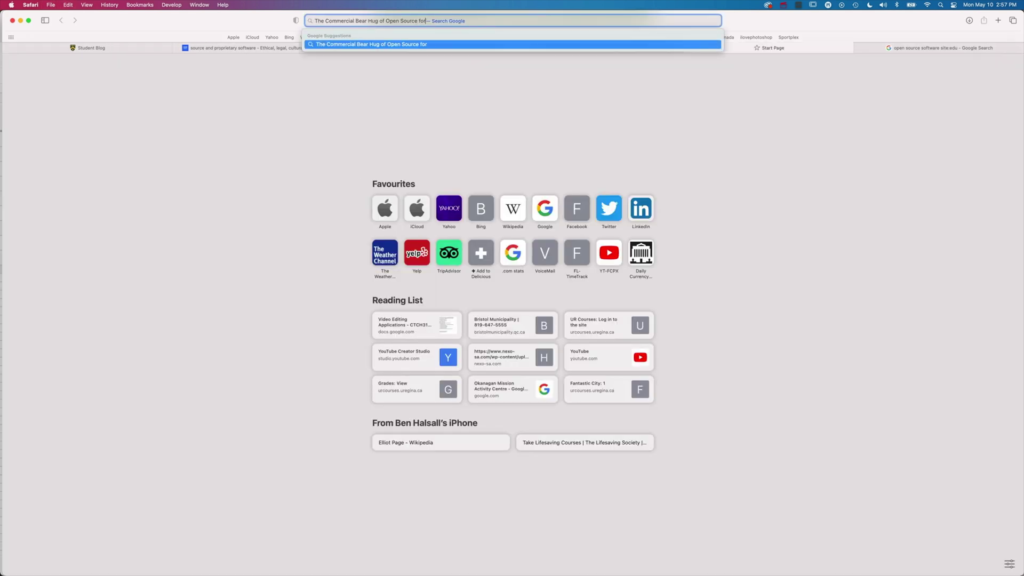
key(Return)
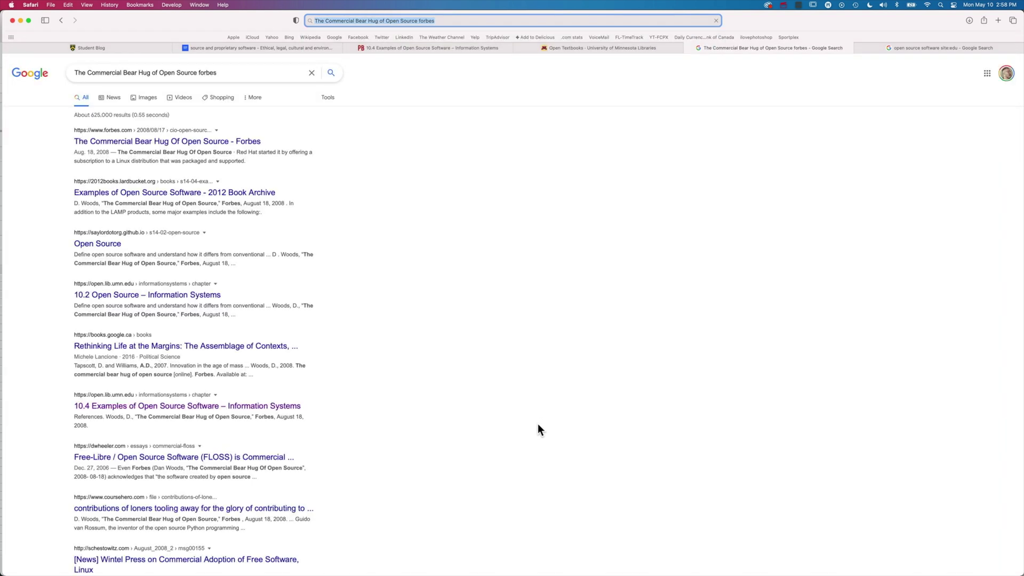
click(141, 141)
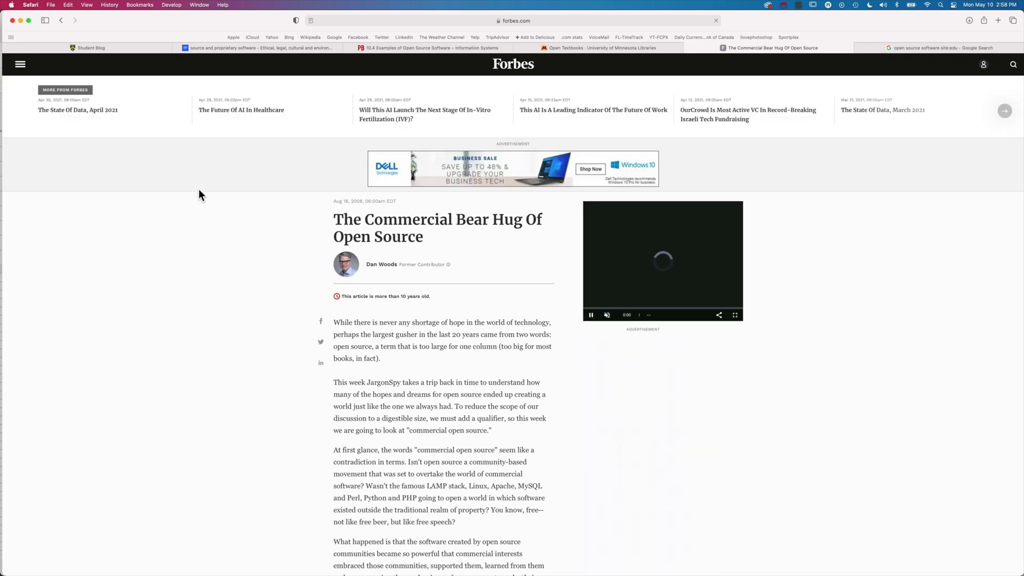
click(591, 317)
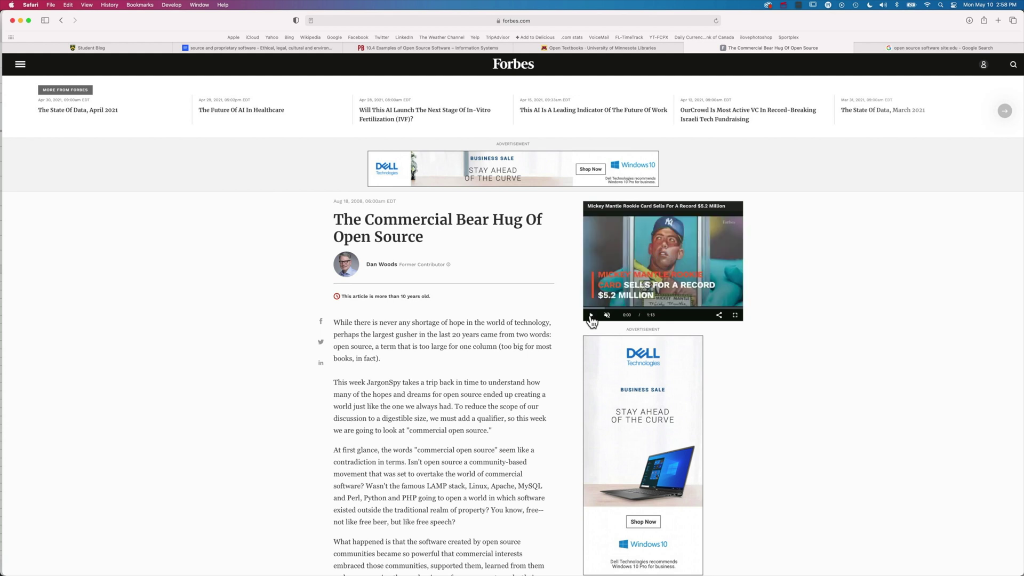
- Copy the Forbes article's headline and replace the "10.4 Examples of Open Source Software" line in the blog message with it
scroll(336, 220, down, 1)
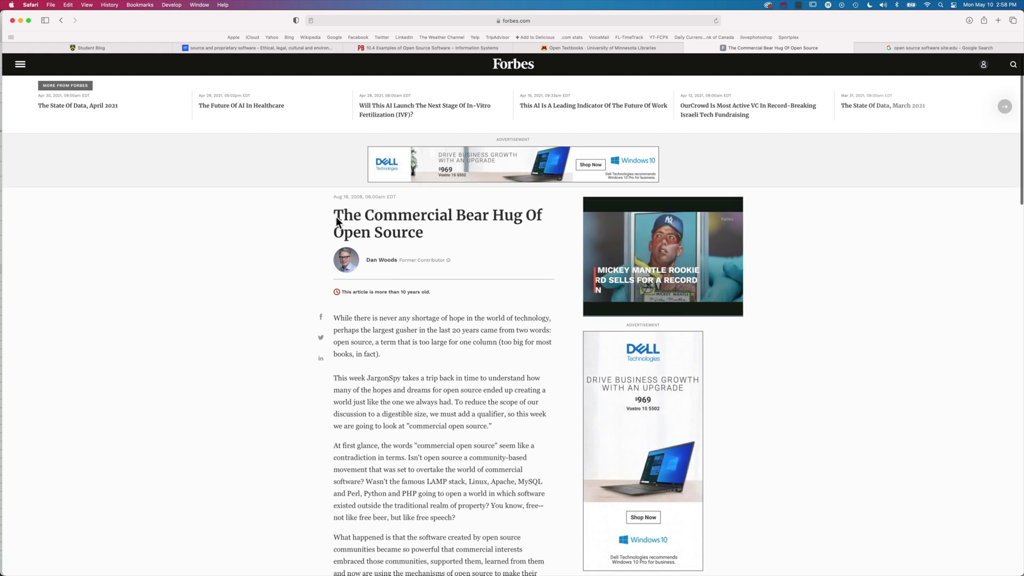
drag(336, 213, 427, 232)
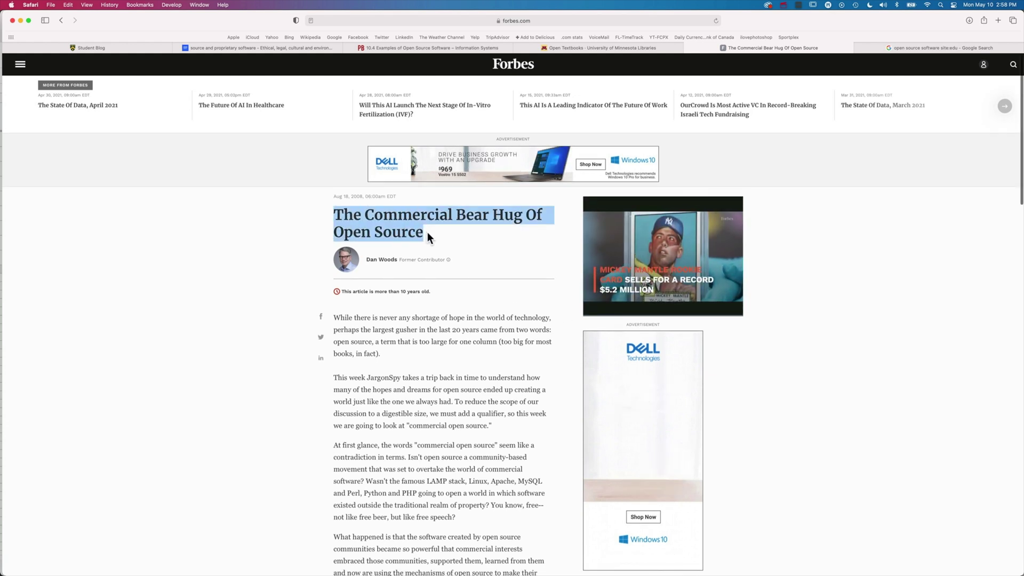
key(super+c)
click(163, 48)
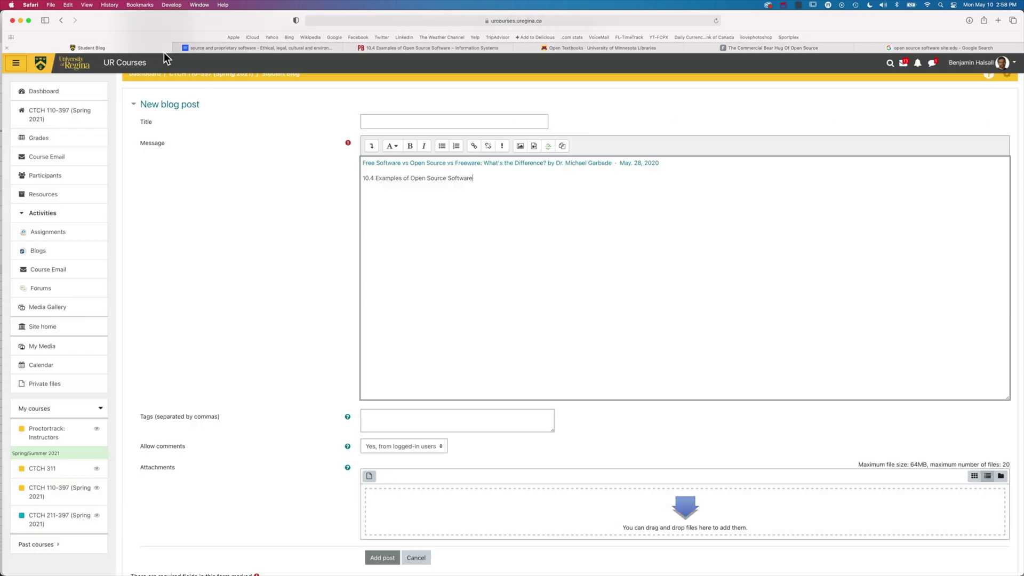
drag(473, 178, 350, 181)
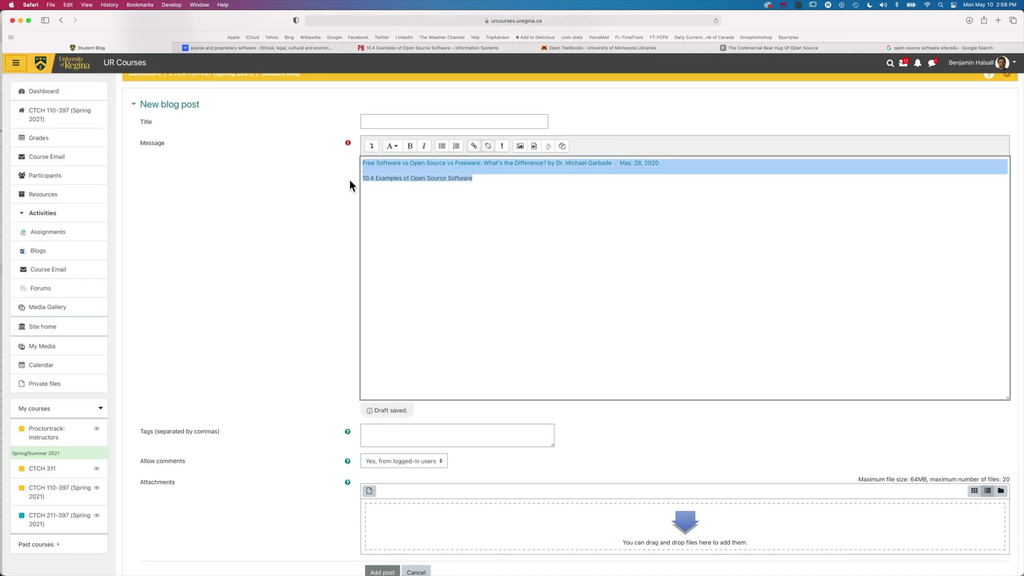
click(410, 181)
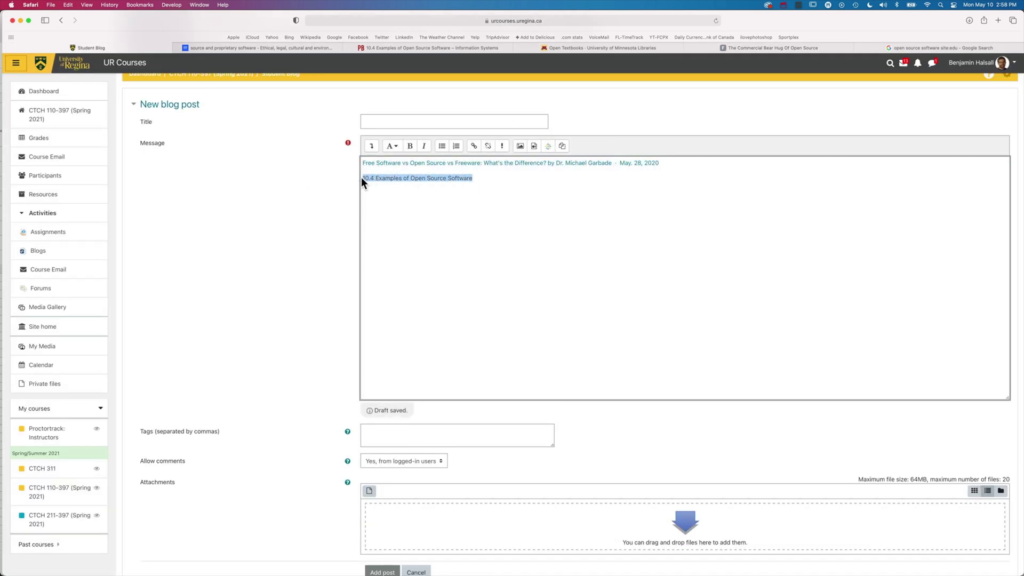
key(BackSpace)
key(super+v)
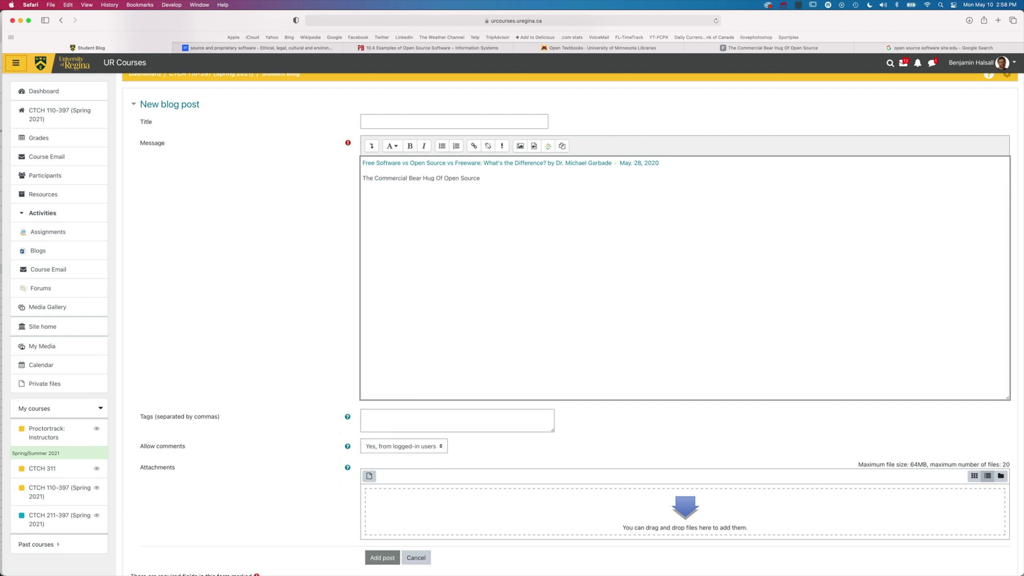
- Copy the author's name from the Forbes article and add it after the article title in the blog message, separated by a hyphen
click(709, 49)
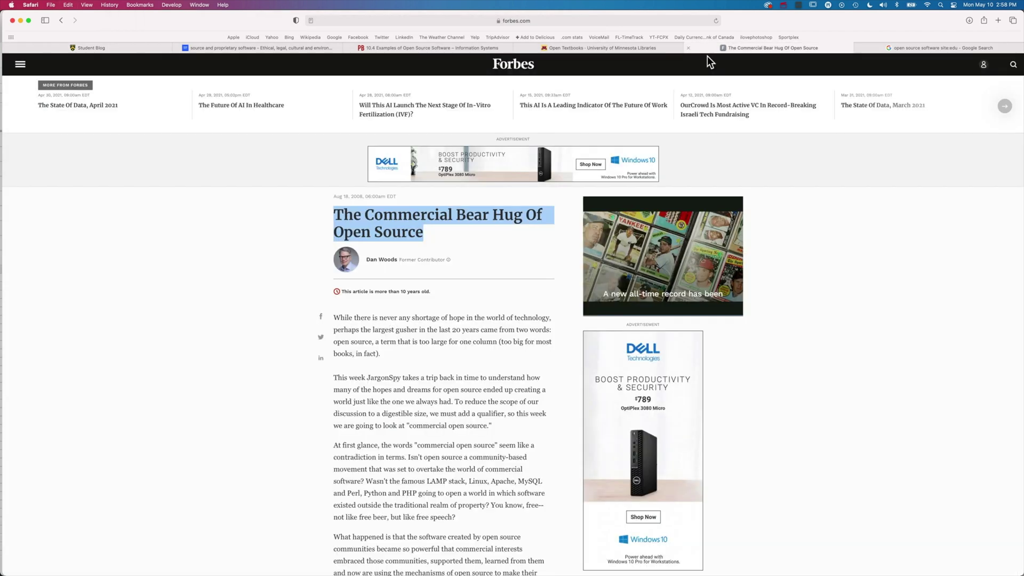
click(376, 309)
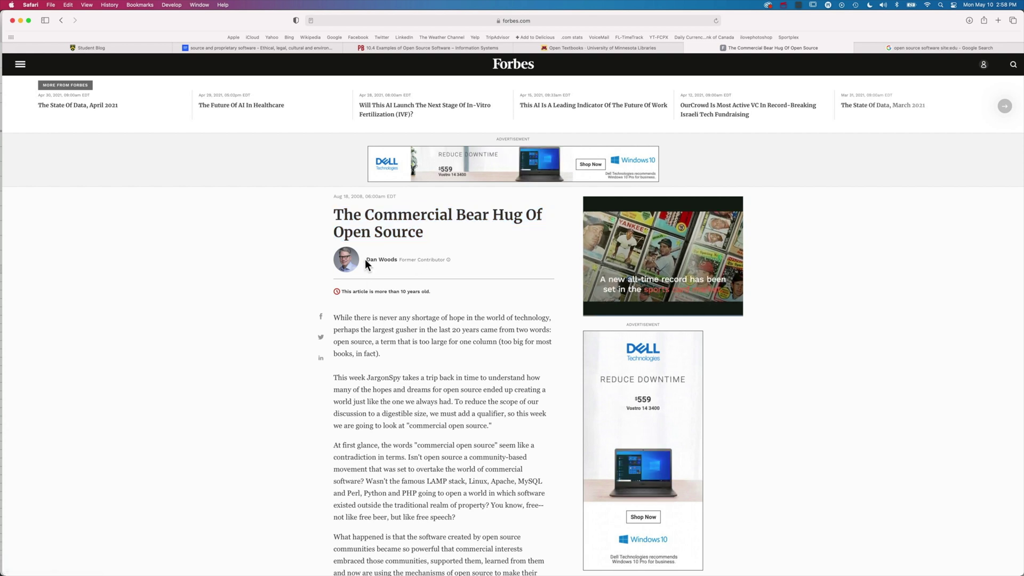
drag(366, 260, 397, 260)
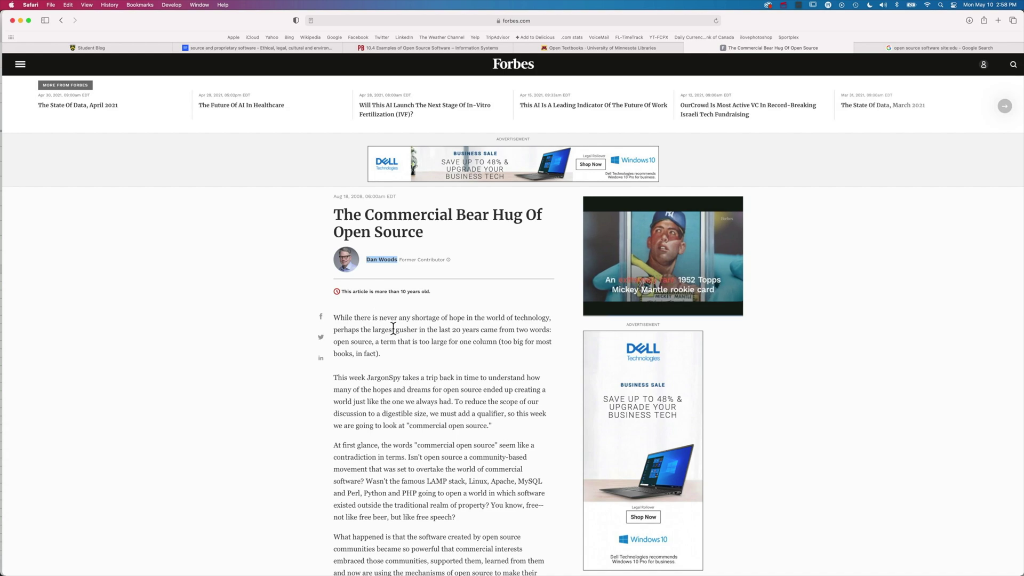
scroll(390, 332, down, 20)
scroll(393, 328, down, 10)
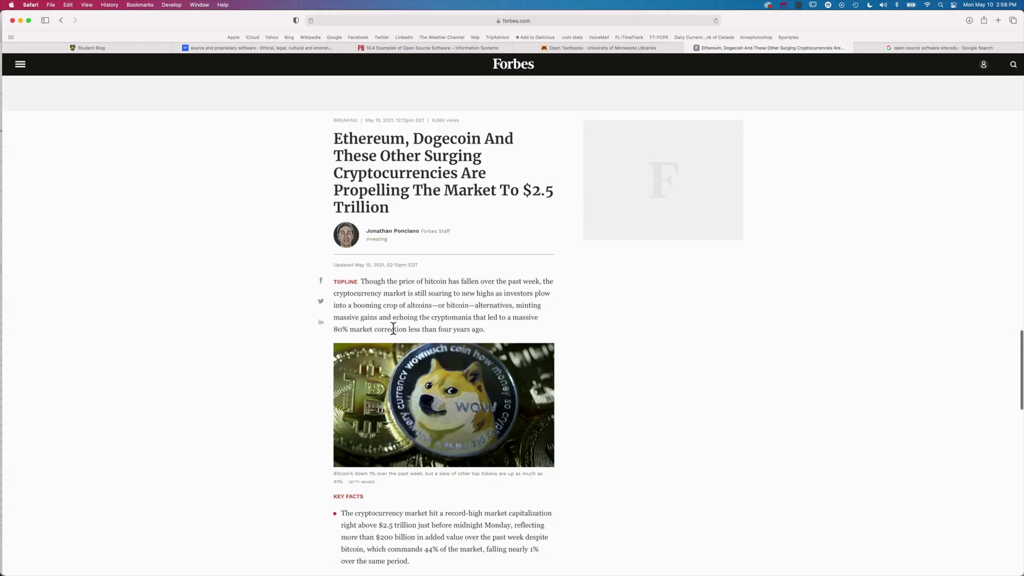
scroll(393, 328, up, 15)
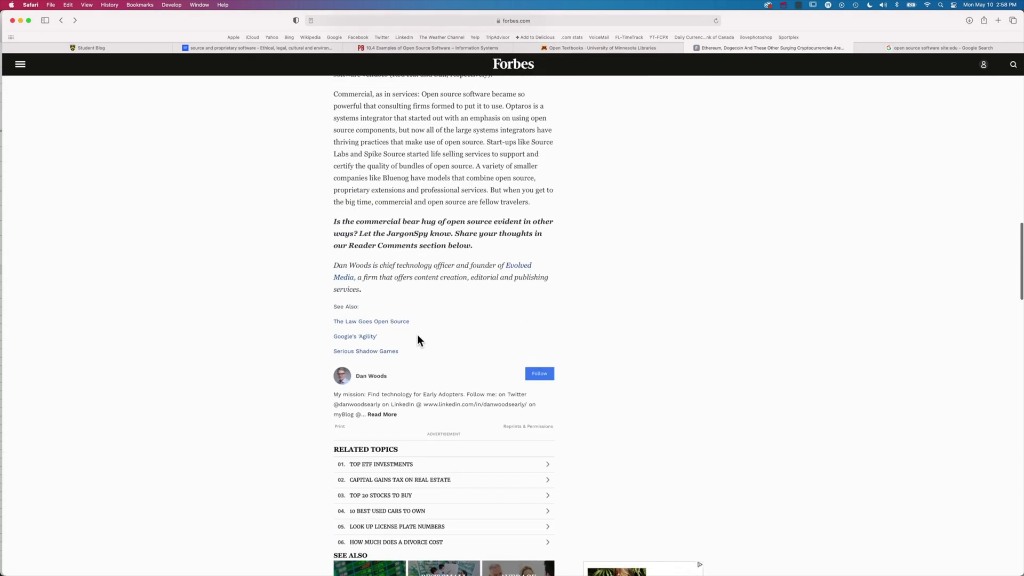
scroll(417, 334, up, 20)
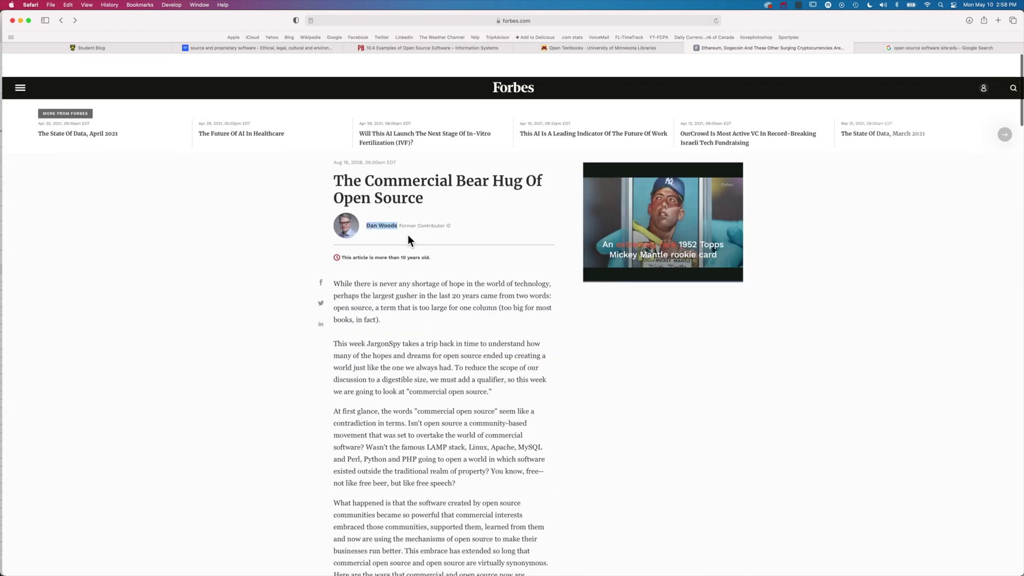
click(125, 46)
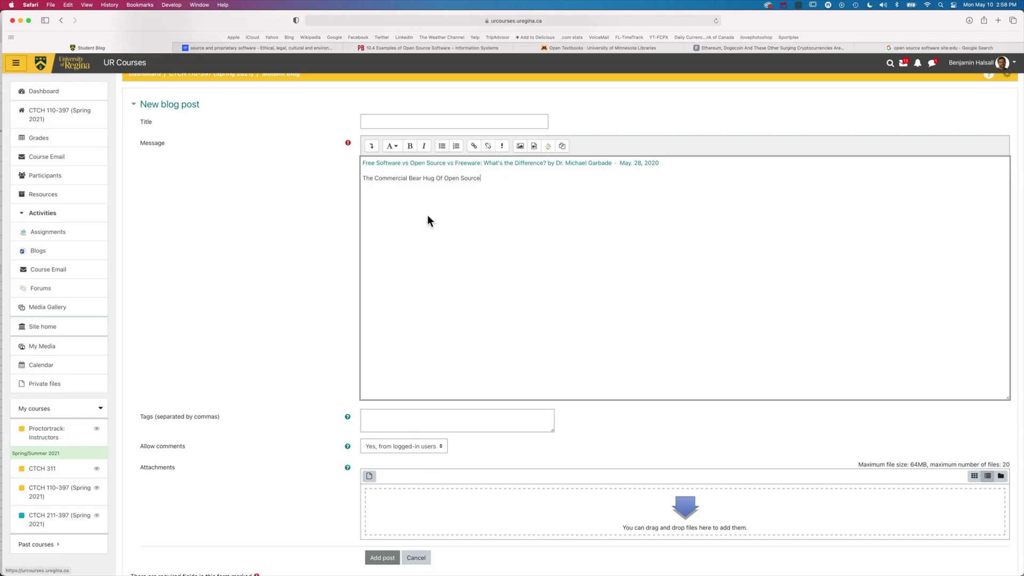
key(super+v)
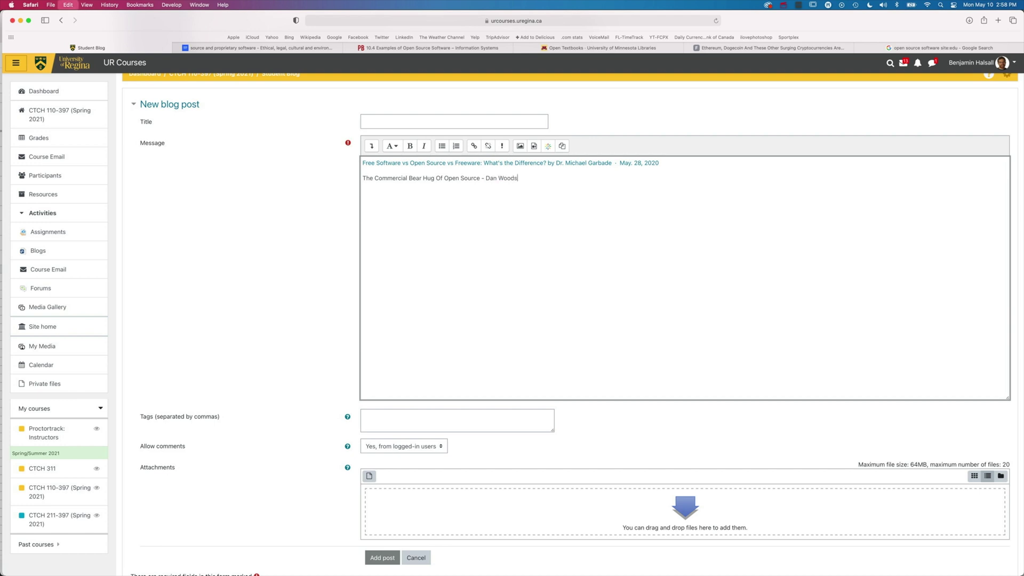
- Return to the Forbes article and copy its full web address
click(229, 49)
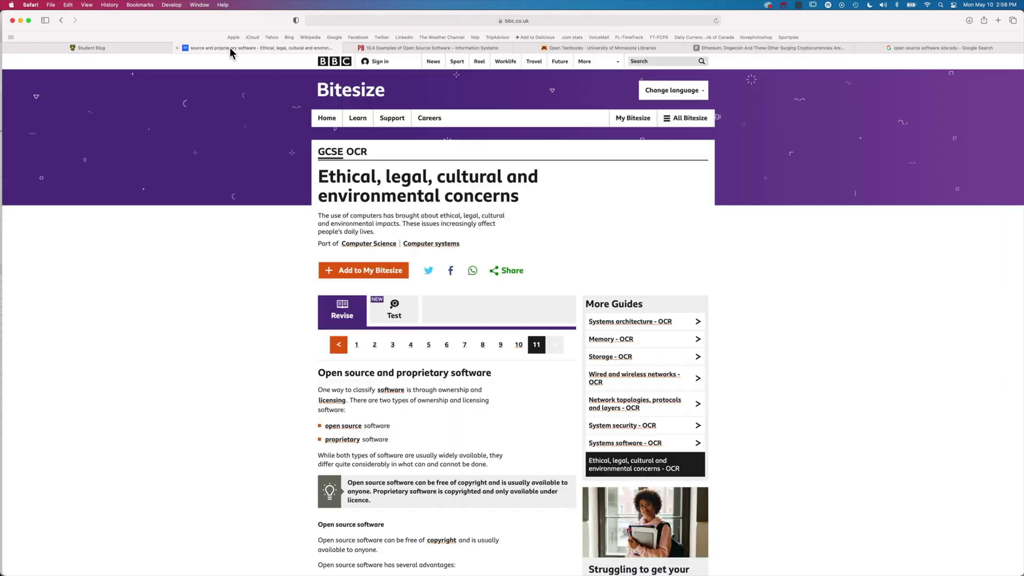
click(718, 47)
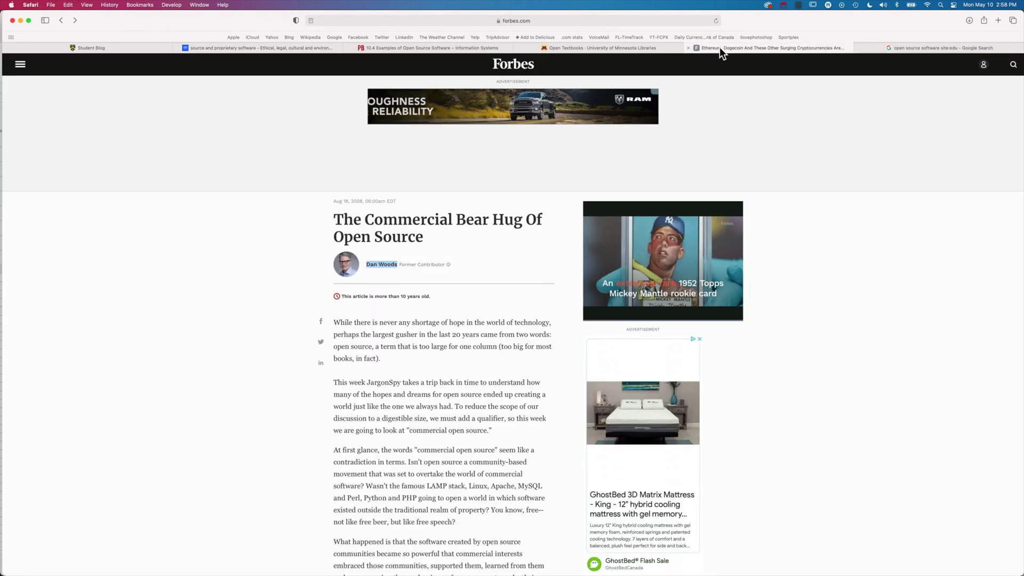
click(507, 21)
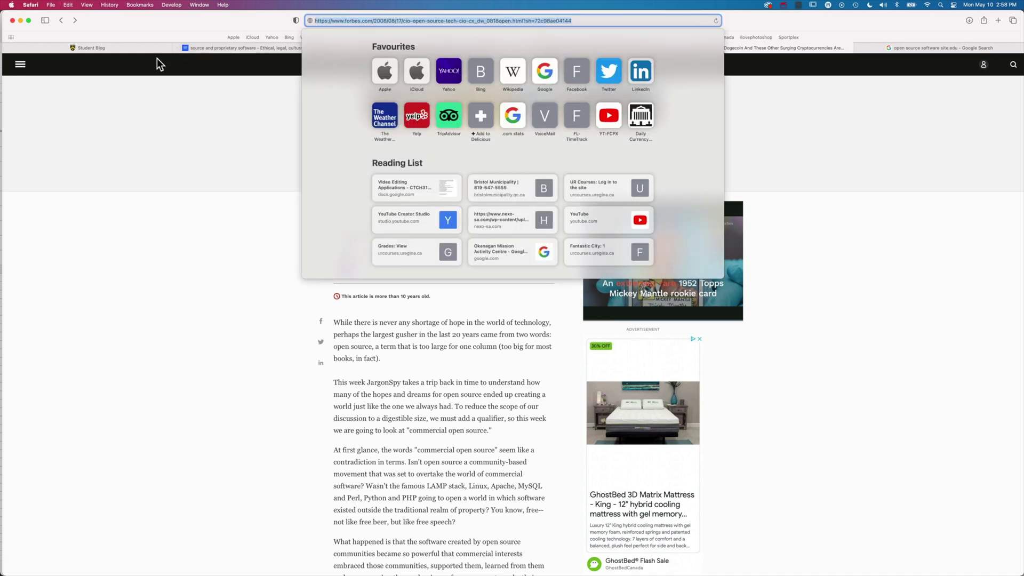
click(245, 246)
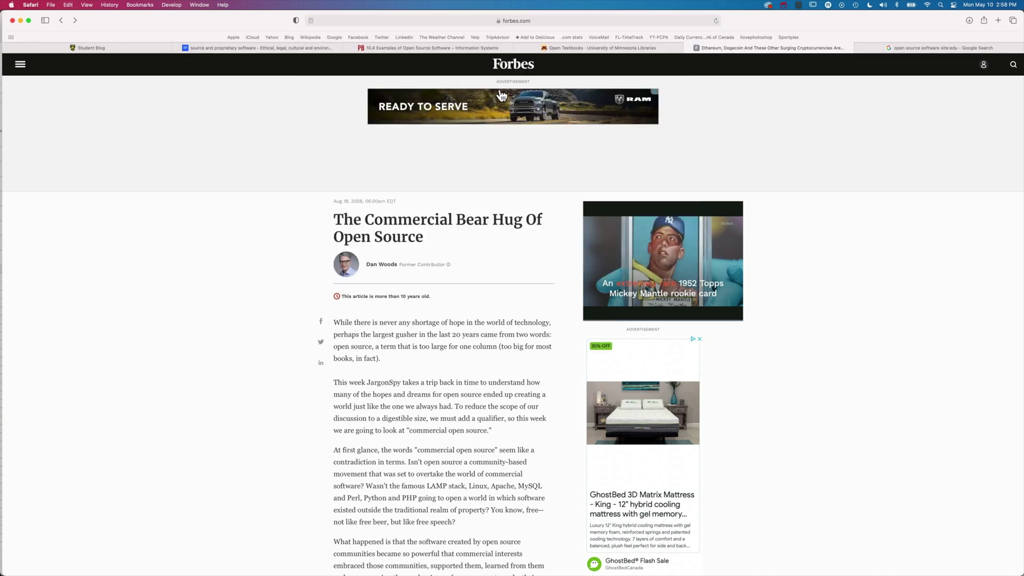
- Link the whole Forbes title and author line in the blog message to the copied article address
click(124, 48)
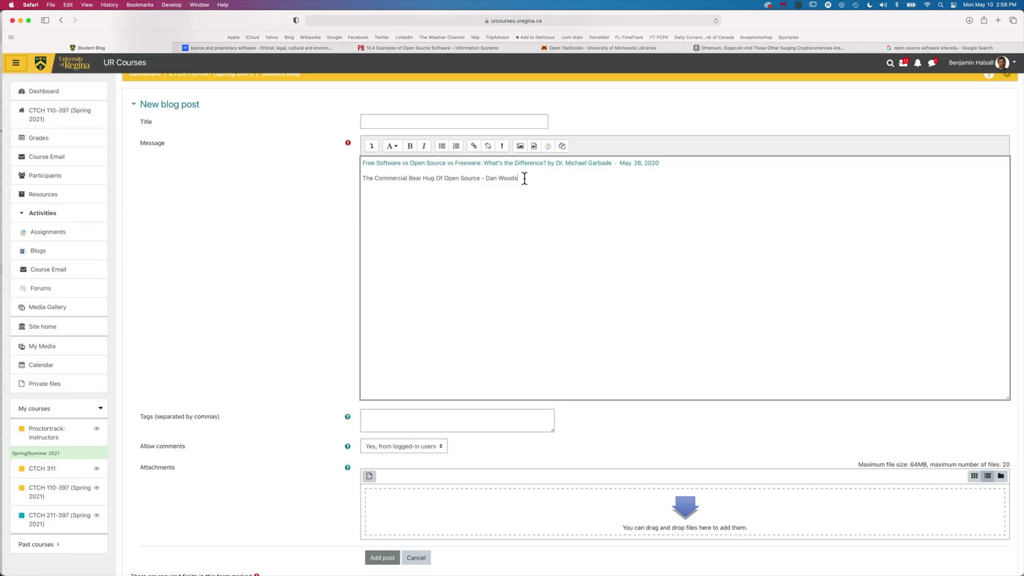
drag(524, 178, 449, 181)
drag(365, 178, 362, 178)
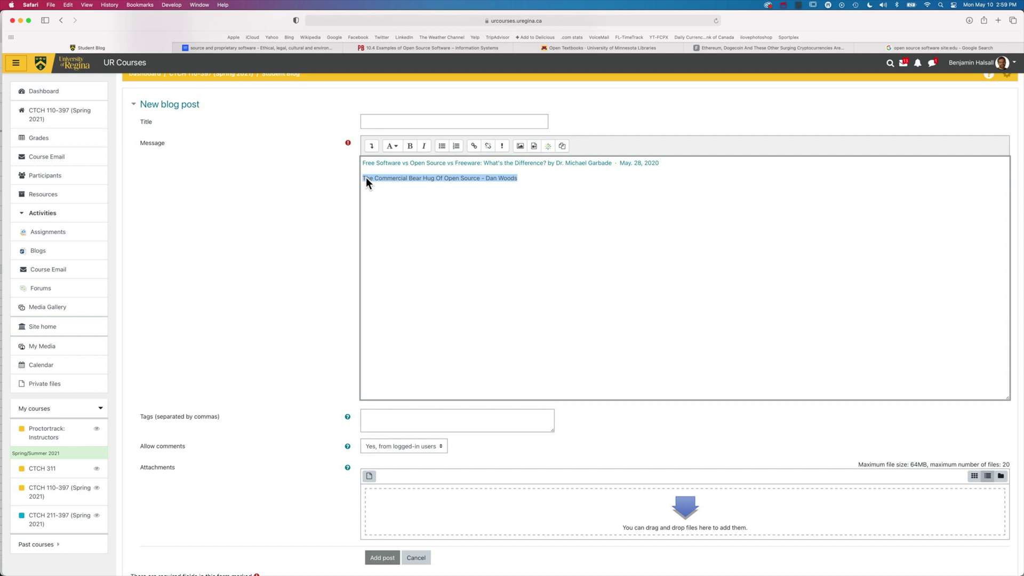
click(473, 145)
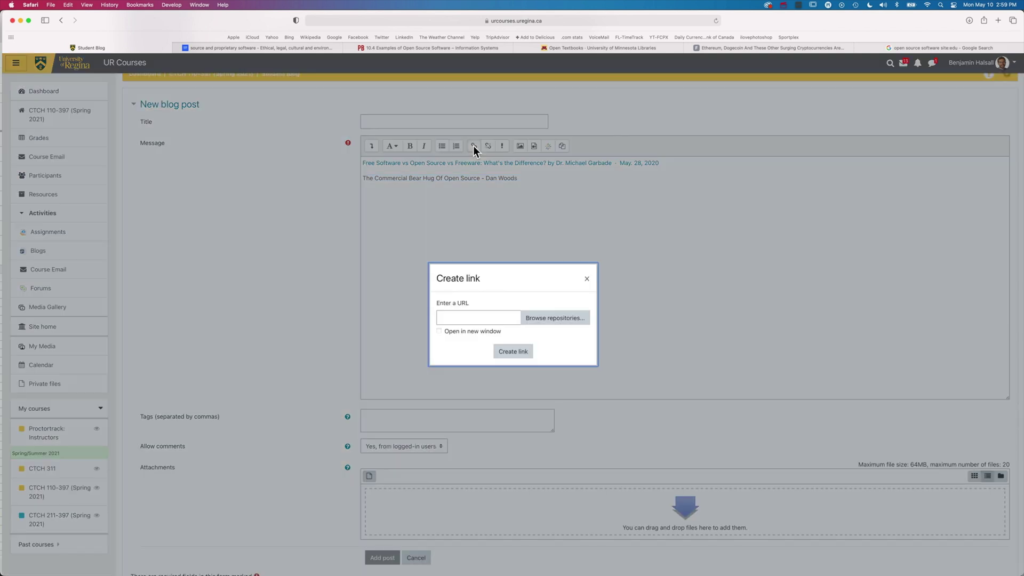
click(466, 323)
key(super+v)
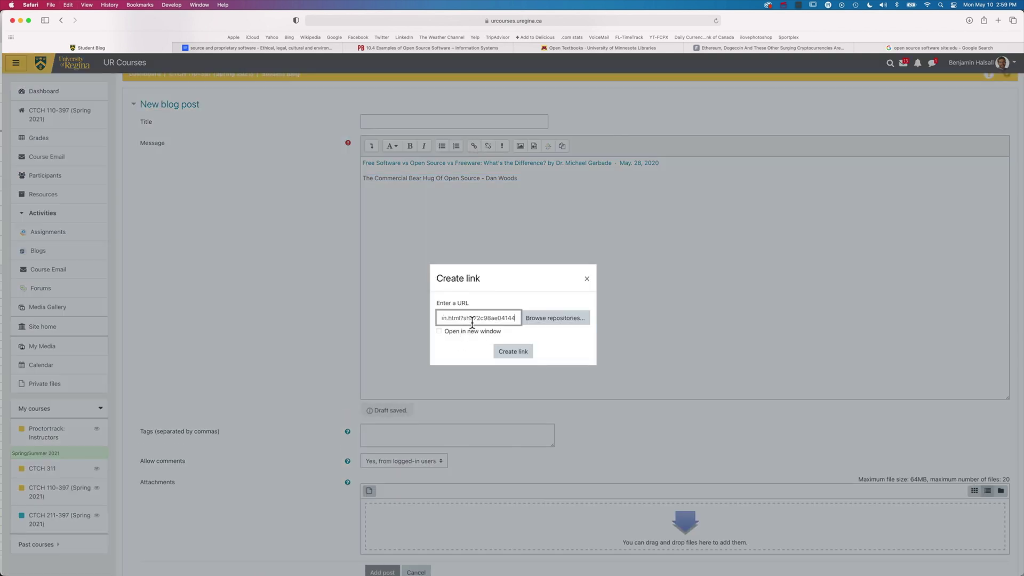
click(509, 353)
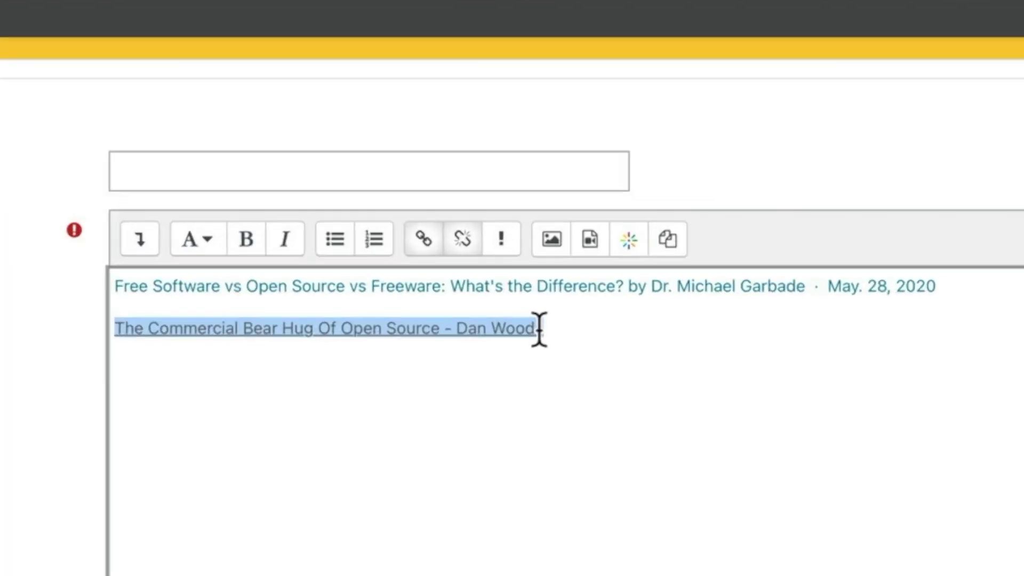
click(513, 178)
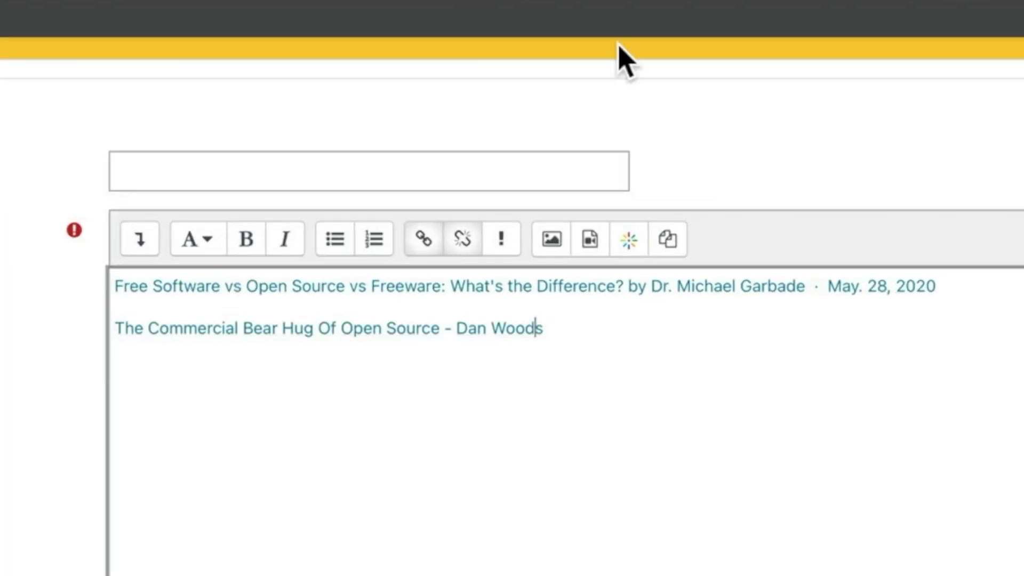
- Copy the publication date "Aug 18, 2008" from the Forbes article and paste it into the linked citation near the end of the author's name
click(729, 46)
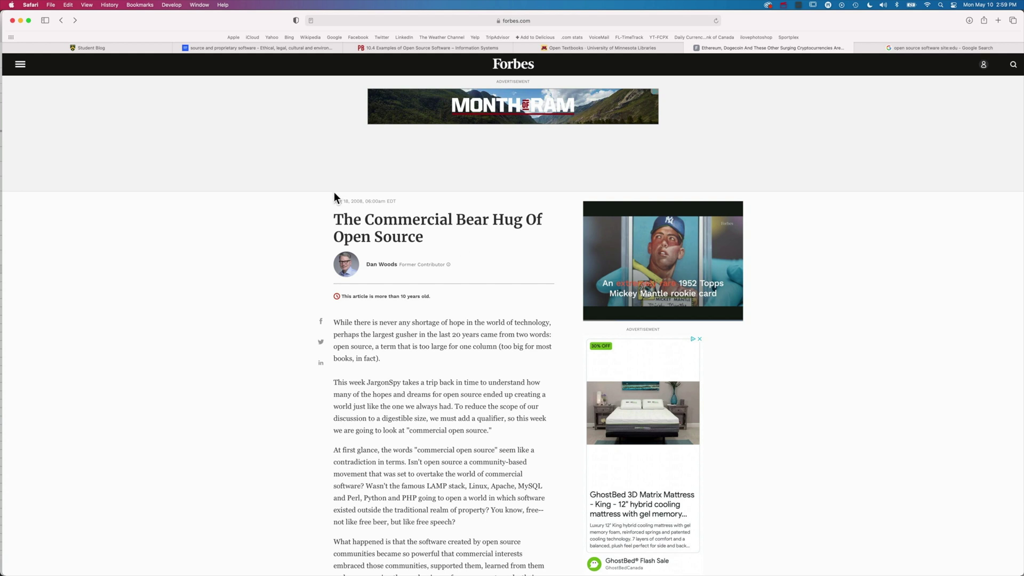
drag(337, 201, 364, 202)
key(super+c)
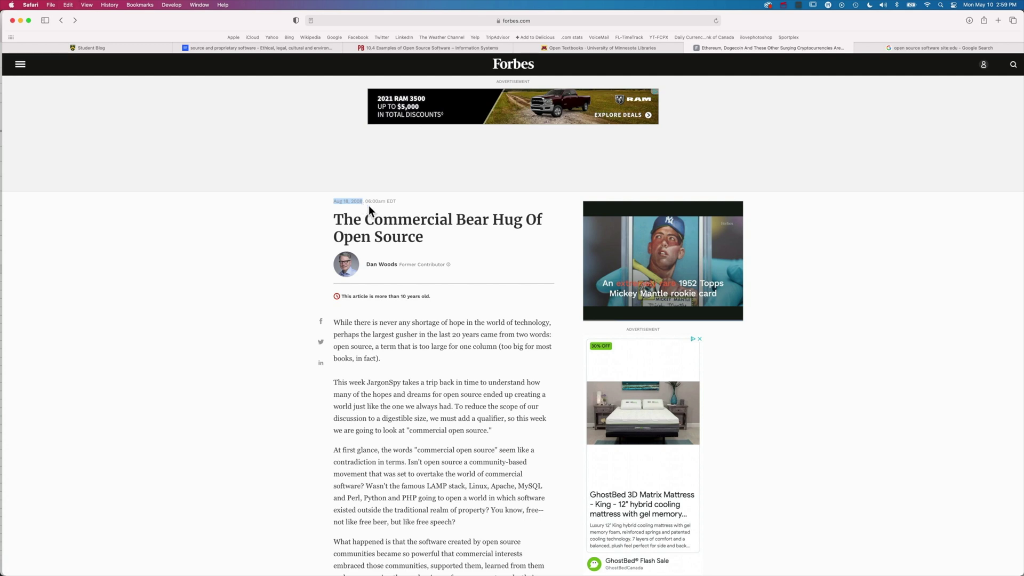
click(138, 49)
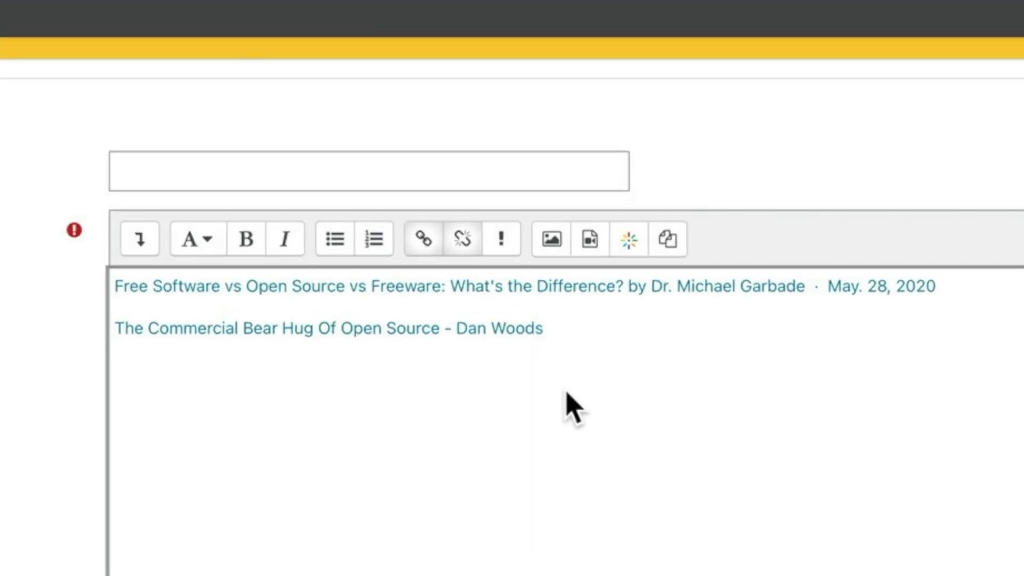
key(super+v)
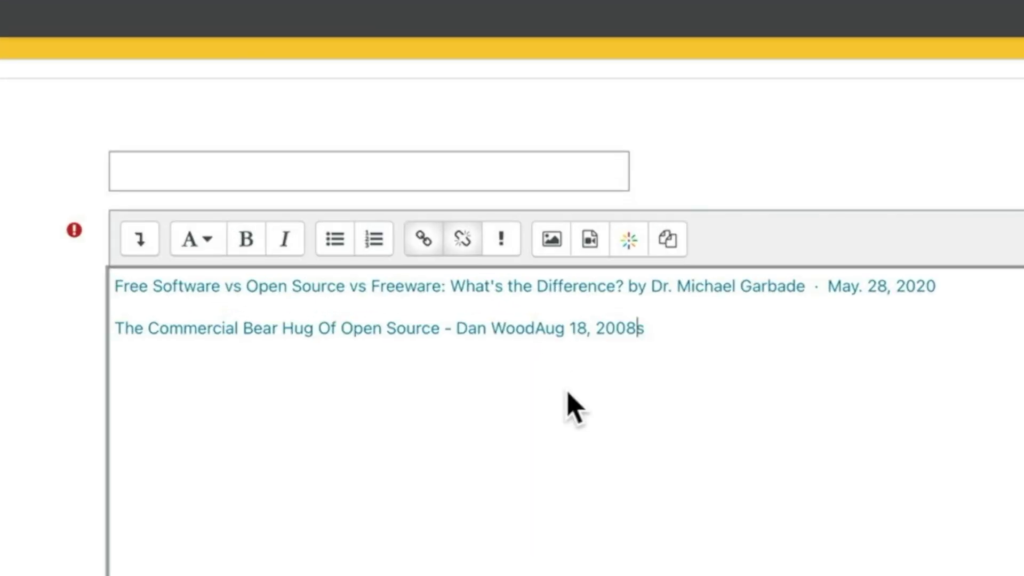
- Complete the author's surname before the date, remove the stray "s" after 2008 and separate name and date with a hyphen
click(537, 328)
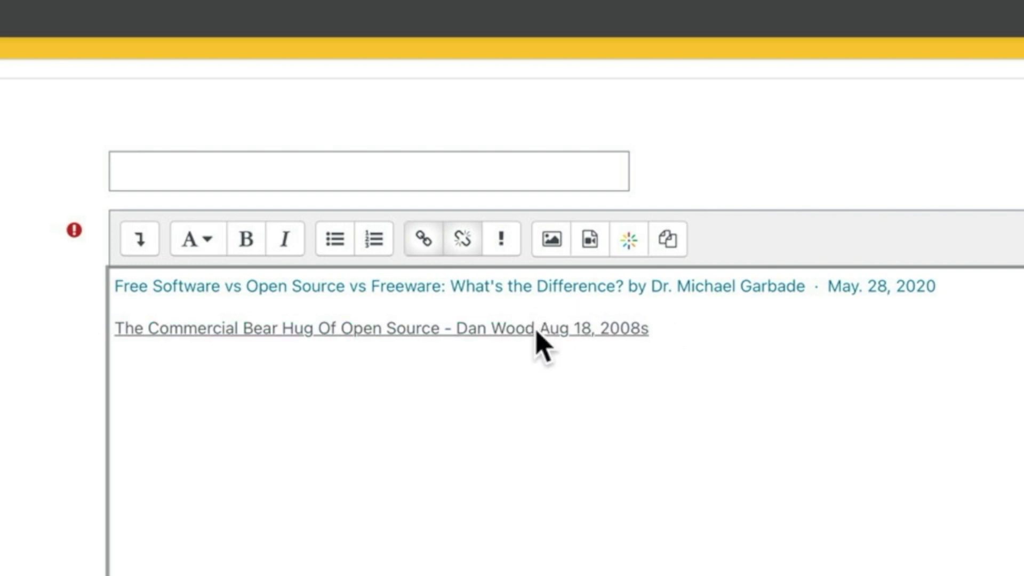
text(s)
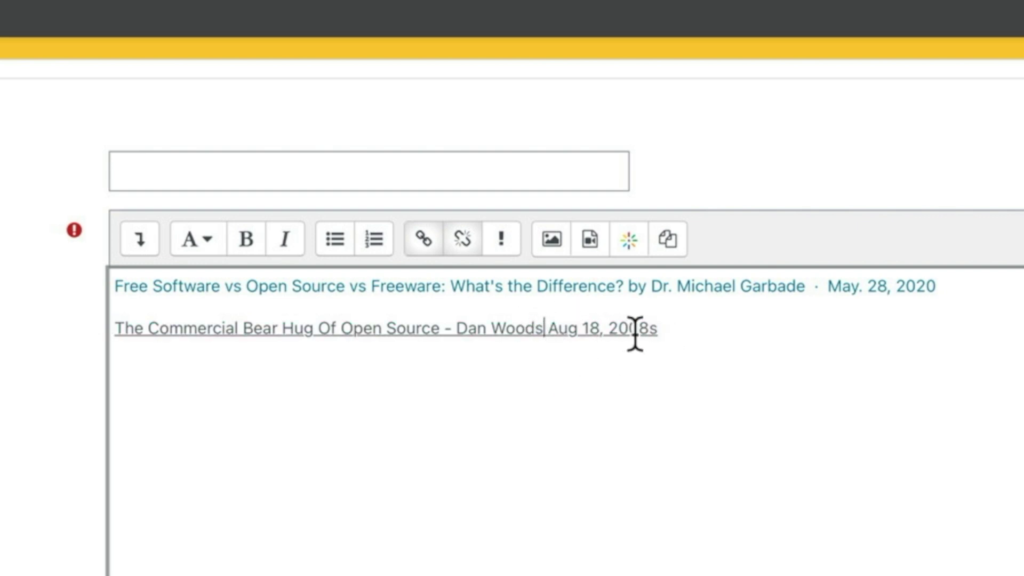
click(757, 411)
key(BackSpace)
key(Left)
key(Left)
key(Left)
key(Left)
key(Left)
key(Left)
key(Left)
key(Left)
key(Left)
key(Left)
key(Left)
key(Left)
text(-)
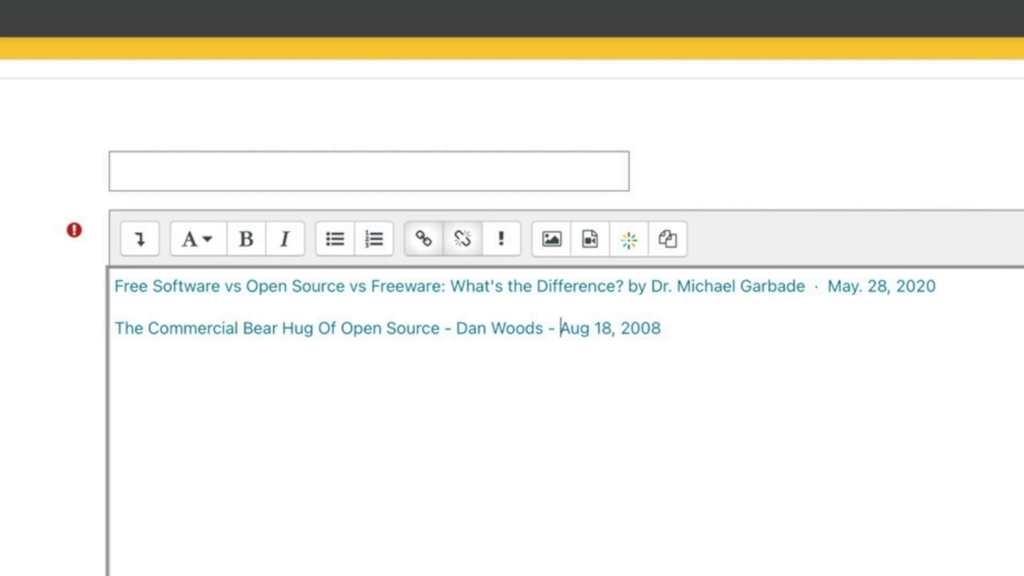
- Append "- Forbes.com" after the date in the linked Forbes citation, keeping the text inside the link
key(Right)
key(Right)
key(Right)
key(Right)
key(Right)
key(Right)
key(Right)
key(Right)
key(Right)
key(Right)
key(Right)
text(-)
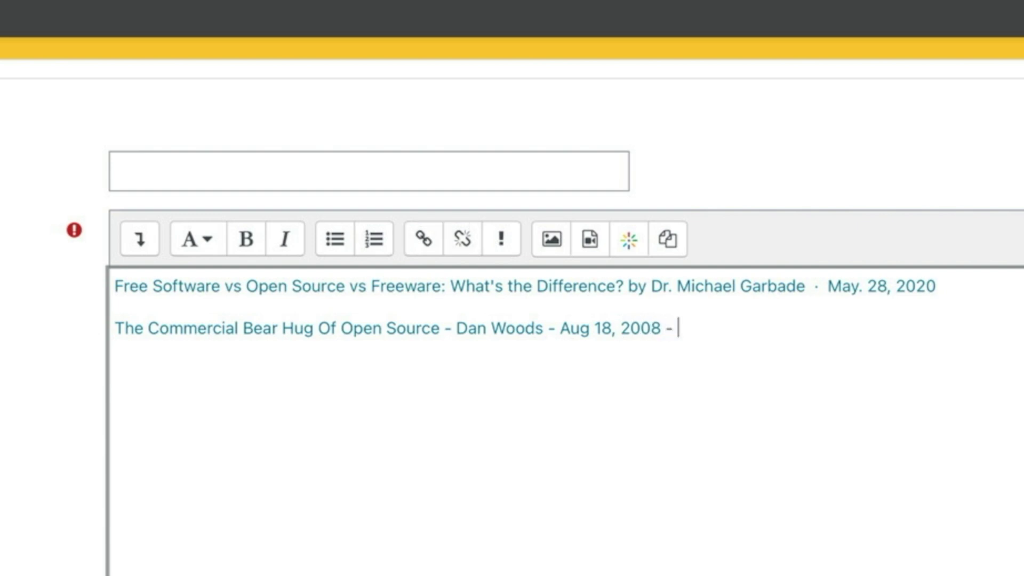
key(BackSpace)
key(BackSpace)
key(BackSpace)
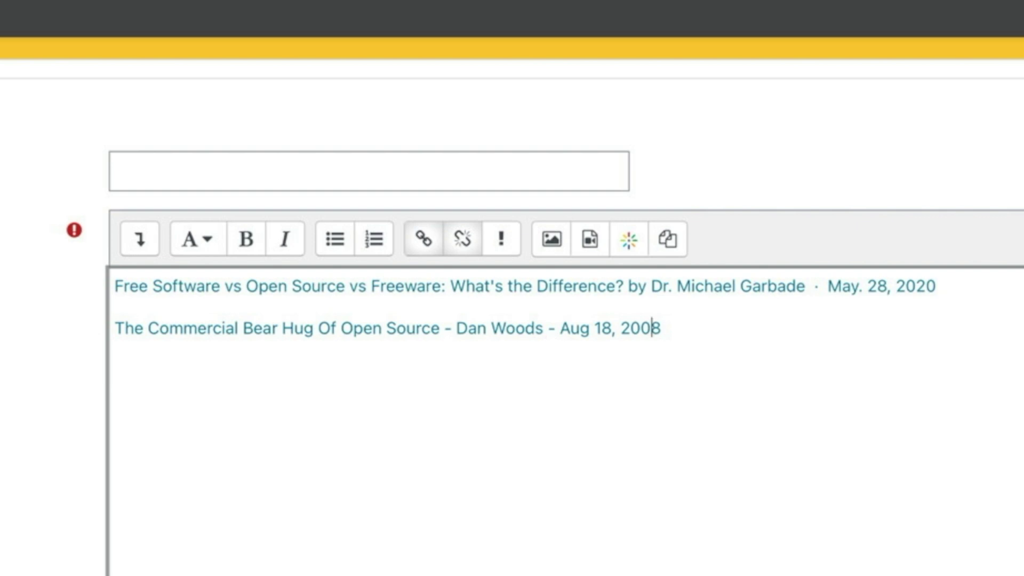
text(8)
text(- Fro)
key(BackSpace)
key(BackSpace)
text(orms)
key(BackSpace)
key(BackSpace)
text(bes)
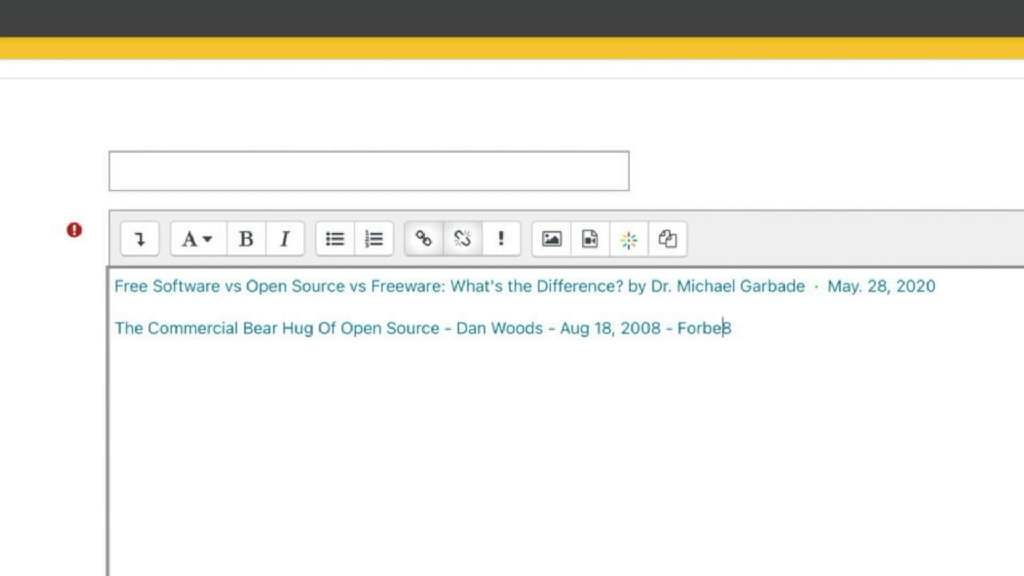
text(.com)
key(Delete)
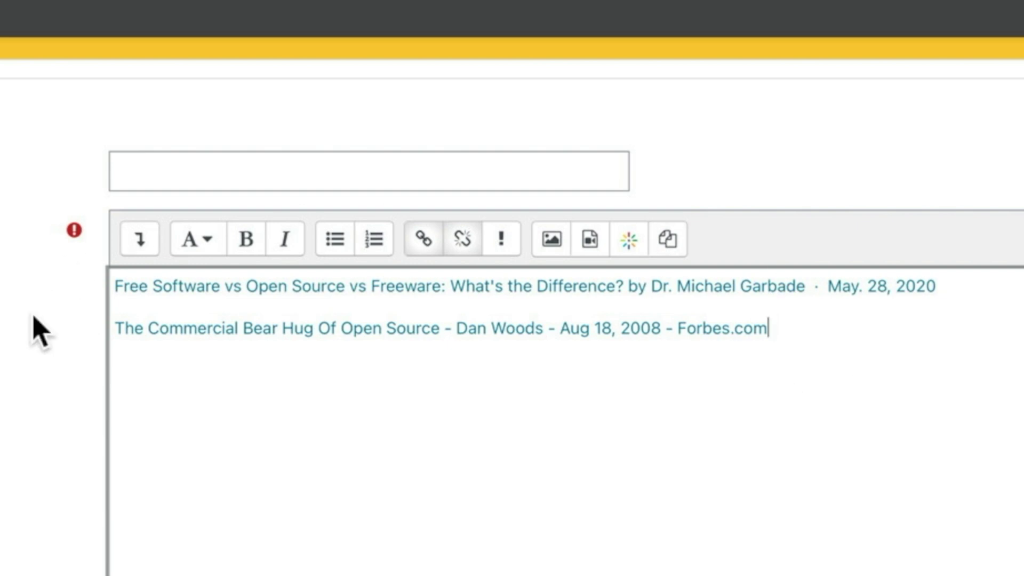
- Insert a line above the first citation in the blog message and enter the heading "Reference Links" on it
click(114, 286)
key(Return)
click(115, 285)
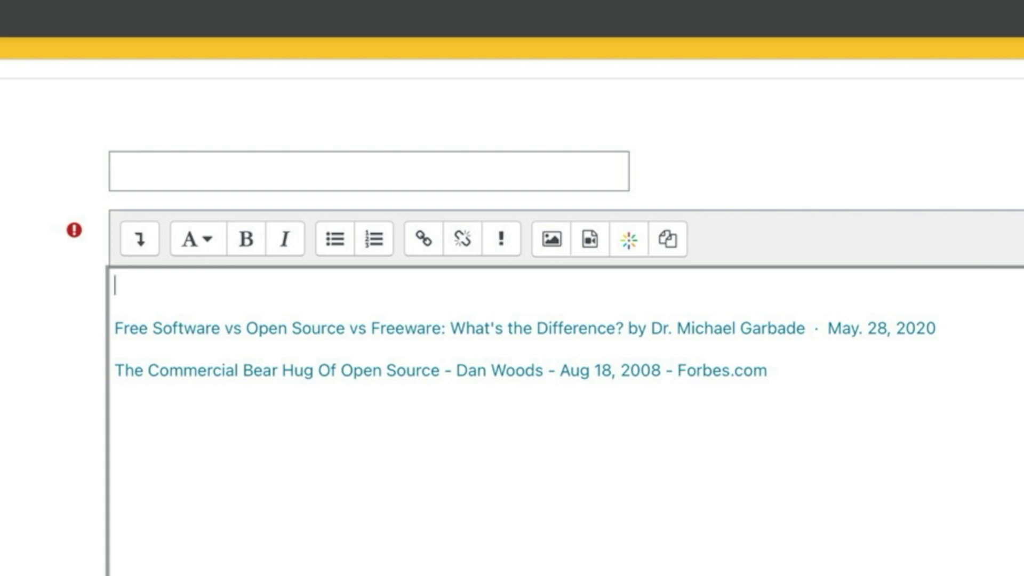
text(Referece)
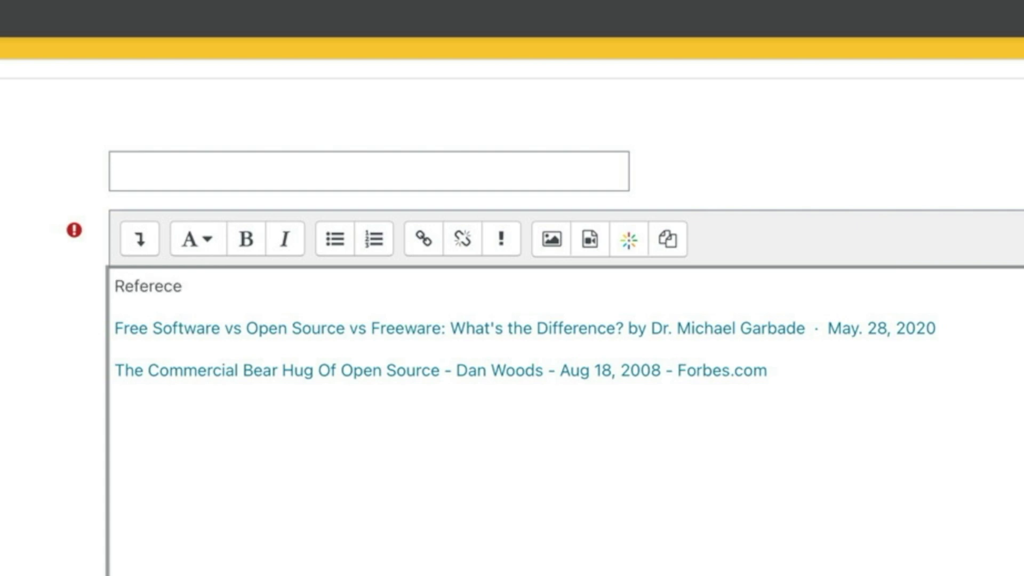
key(BackSpace)
key(BackSpace)
key(BackSpace)
text(nce Links)
- Add two empty lines above the "Reference Links" heading at the start of the message
key(Left)
click(115, 286)
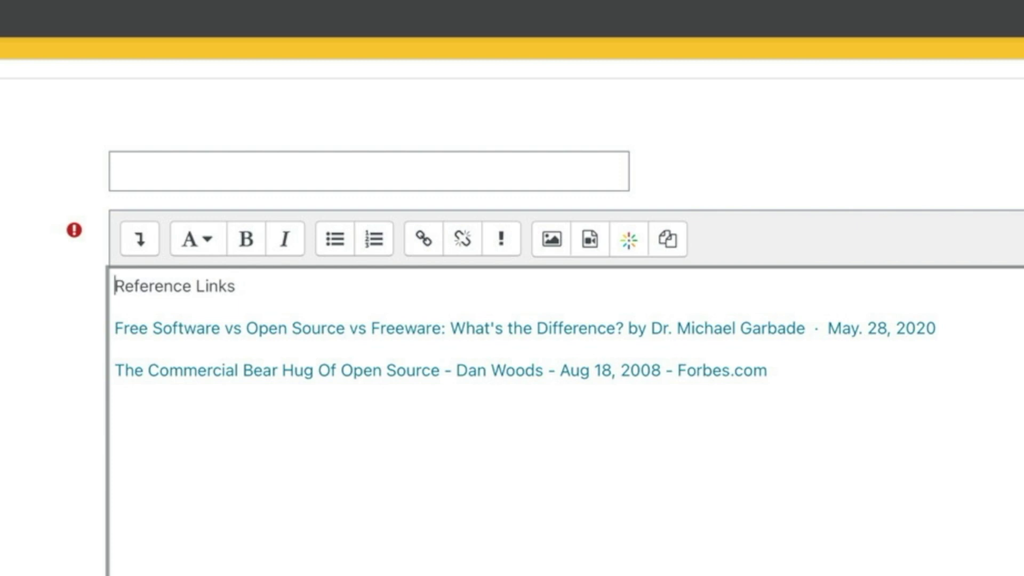
key(Return)
key(Return)
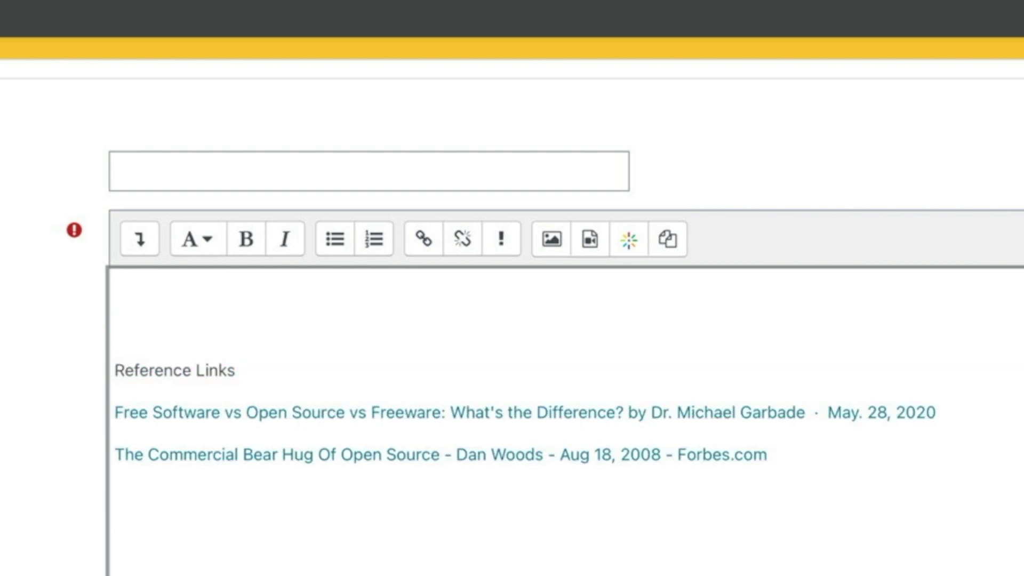